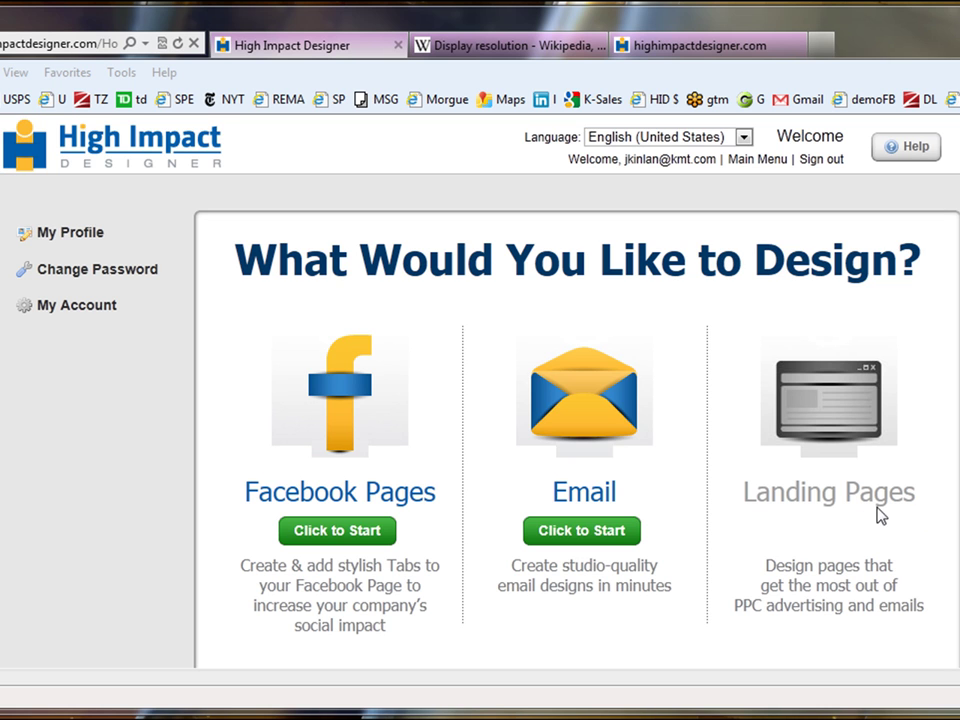
- Start a new email design and browse the Video Metaphors, then Advertising & Sales Events categories
{"action": "left_click", "coordinate": [600, 539]}
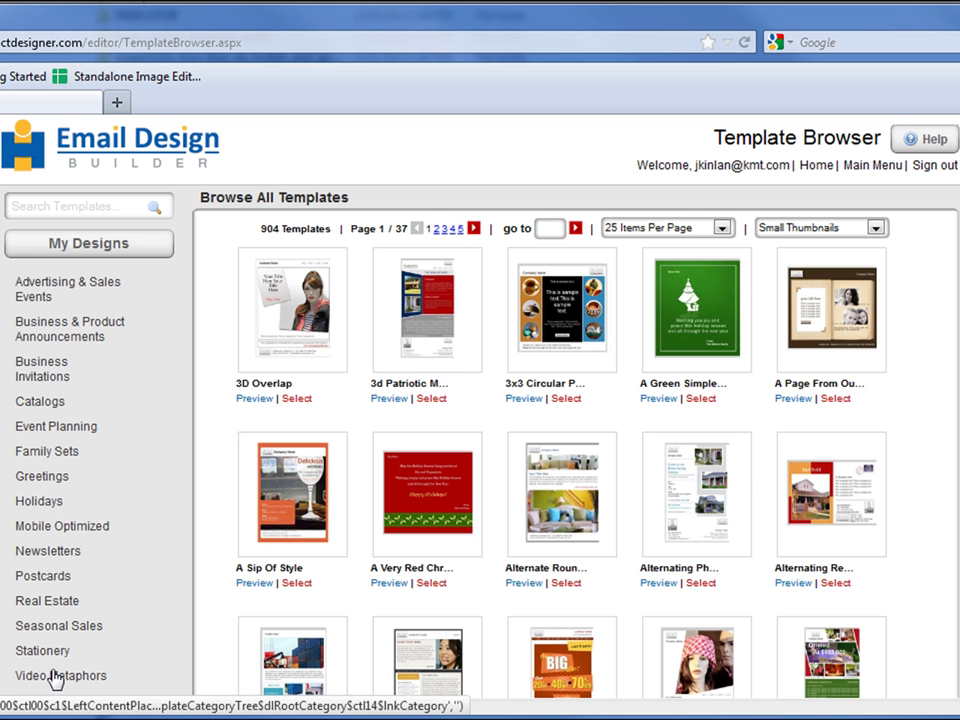
{"action": "left_click", "coordinate": [55, 676]}
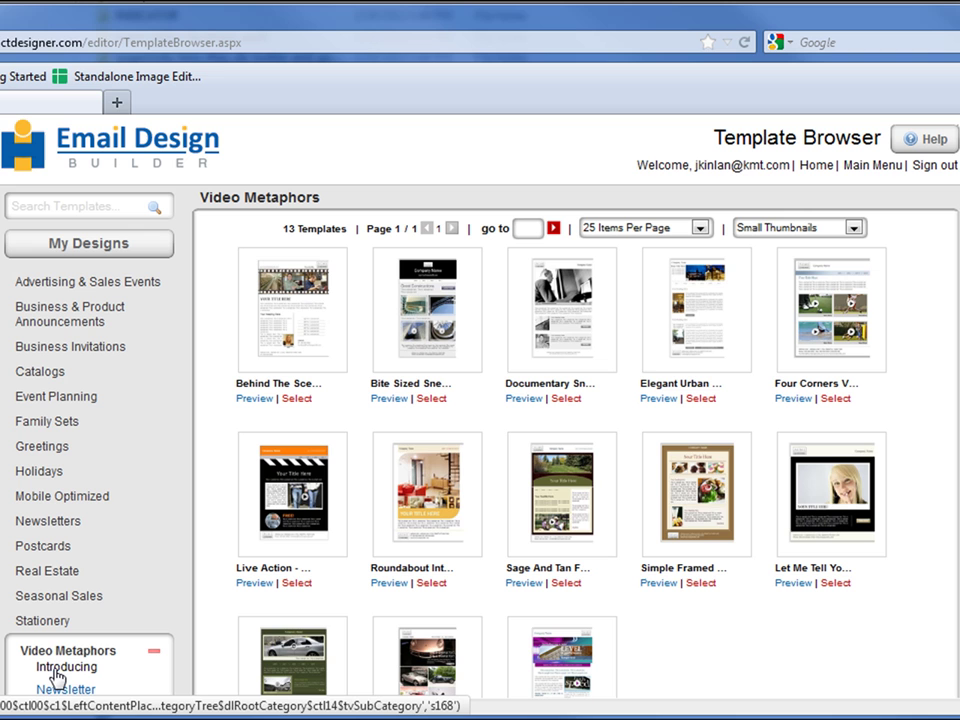
{"action": "left_click", "coordinate": [70, 288]}
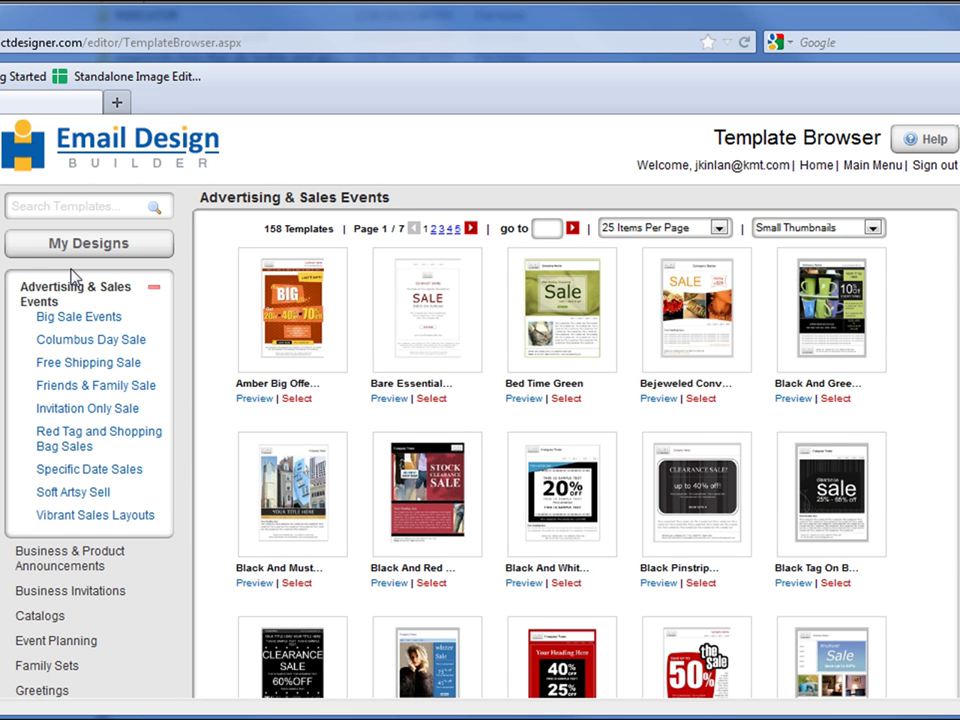
- Preview Amber Big Offer, page through to Black And Mustard Uprights, then close the preview
{"action": "left_click", "coordinate": [254, 398]}
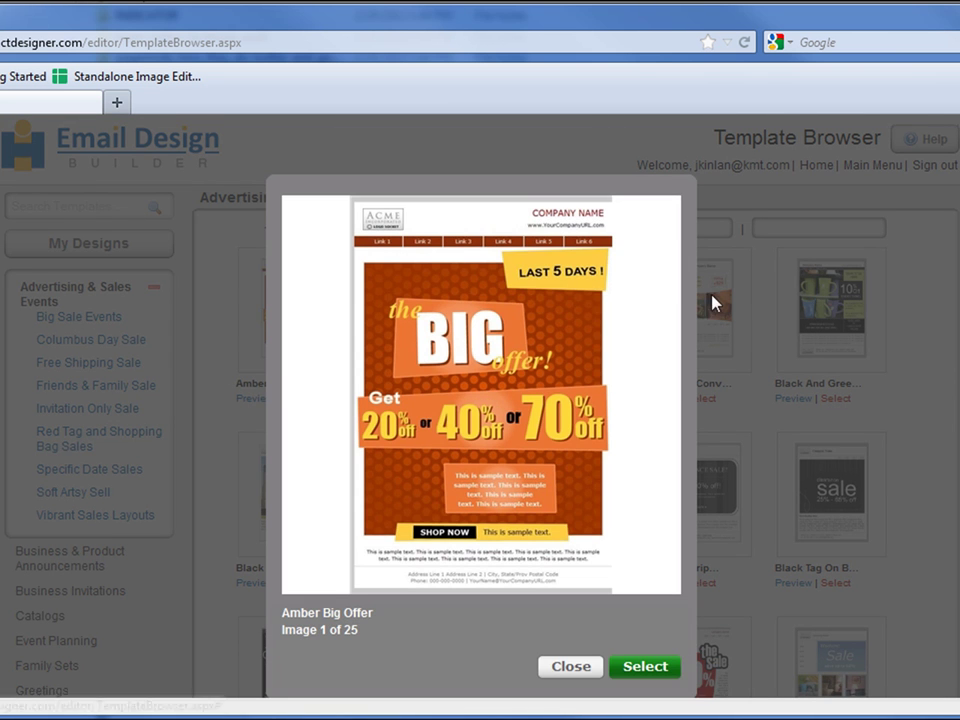
{"action": "left_click", "coordinate": [665, 266]}
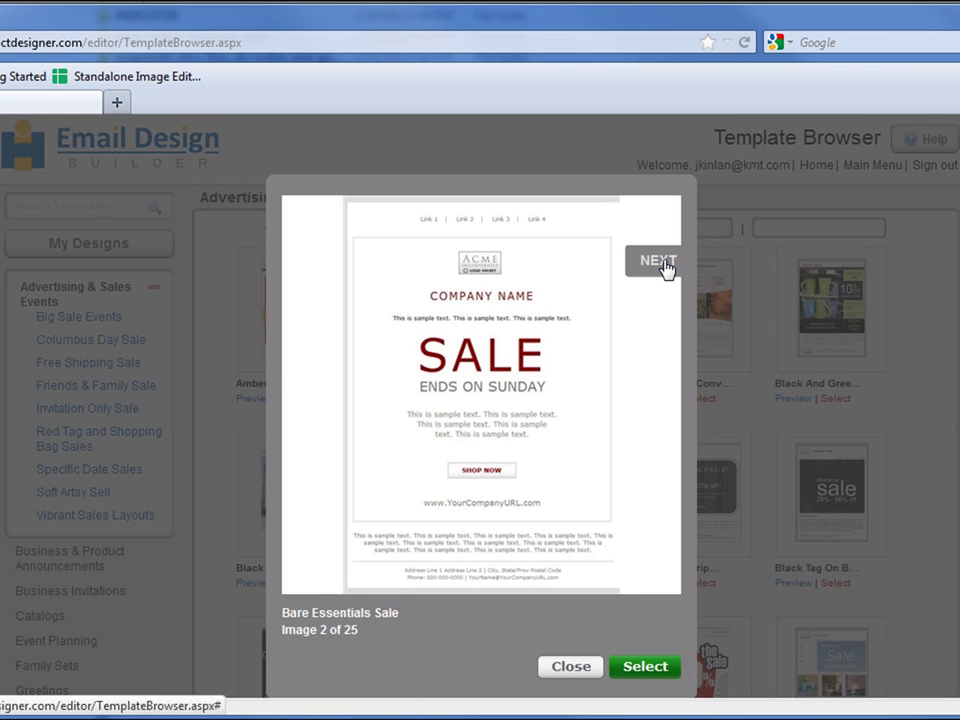
{"action": "left_click", "coordinate": [665, 268]}
{"action": "left_click", "coordinate": [665, 268]}
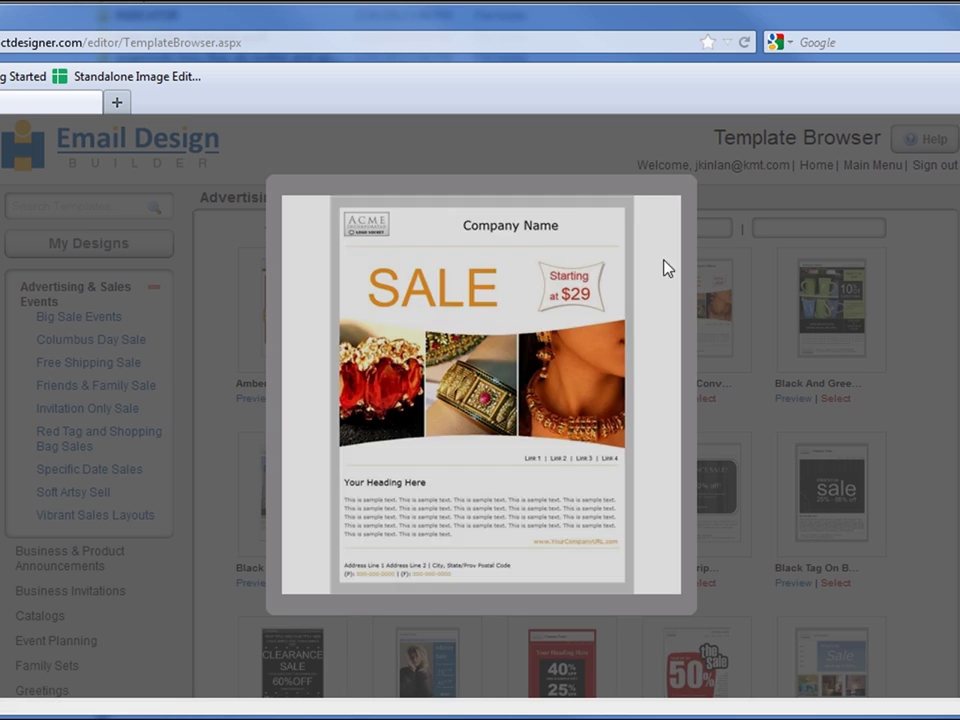
{"action": "left_click", "coordinate": [665, 268]}
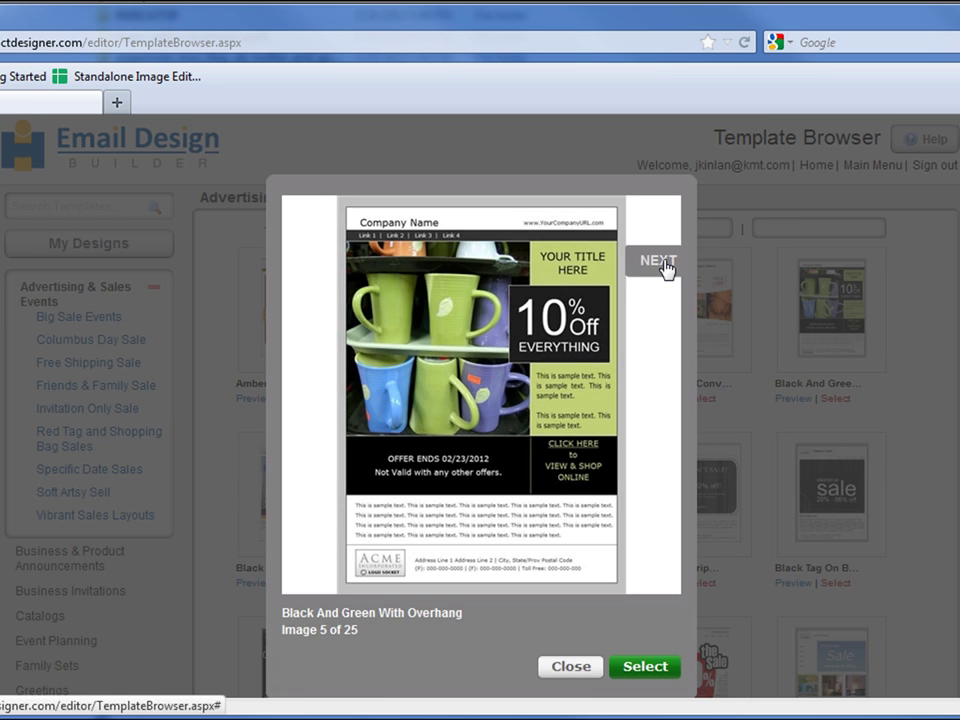
{"action": "left_click", "coordinate": [664, 268]}
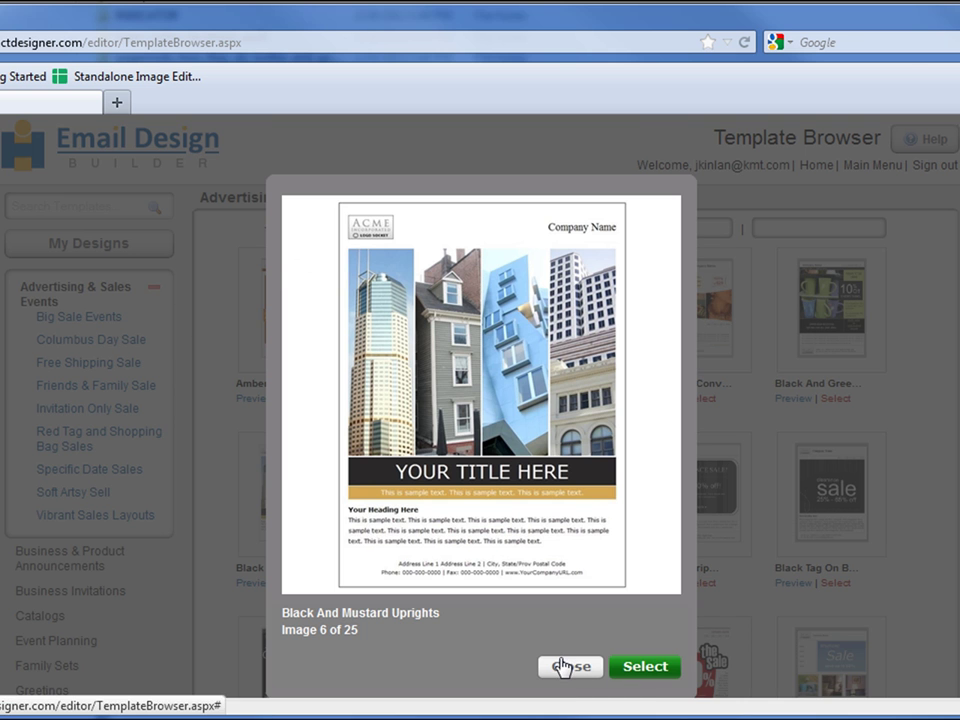
{"action": "left_click", "coordinate": [566, 666]}
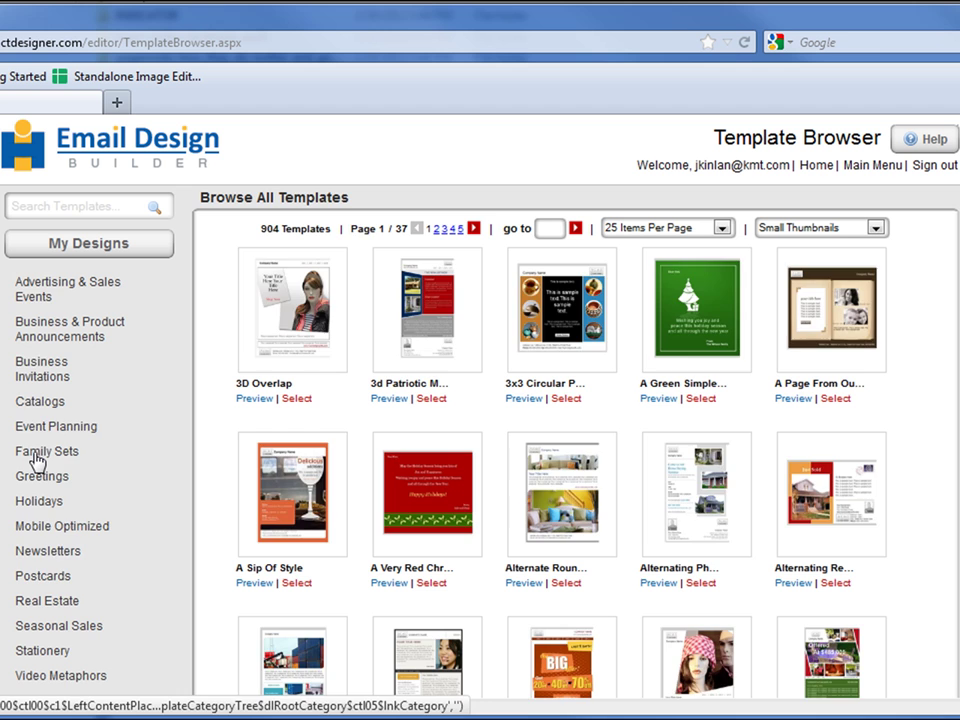
- Show the Family Sets templates and preview a Red Textured template full-size
{"action": "left_click", "coordinate": [37, 453]}
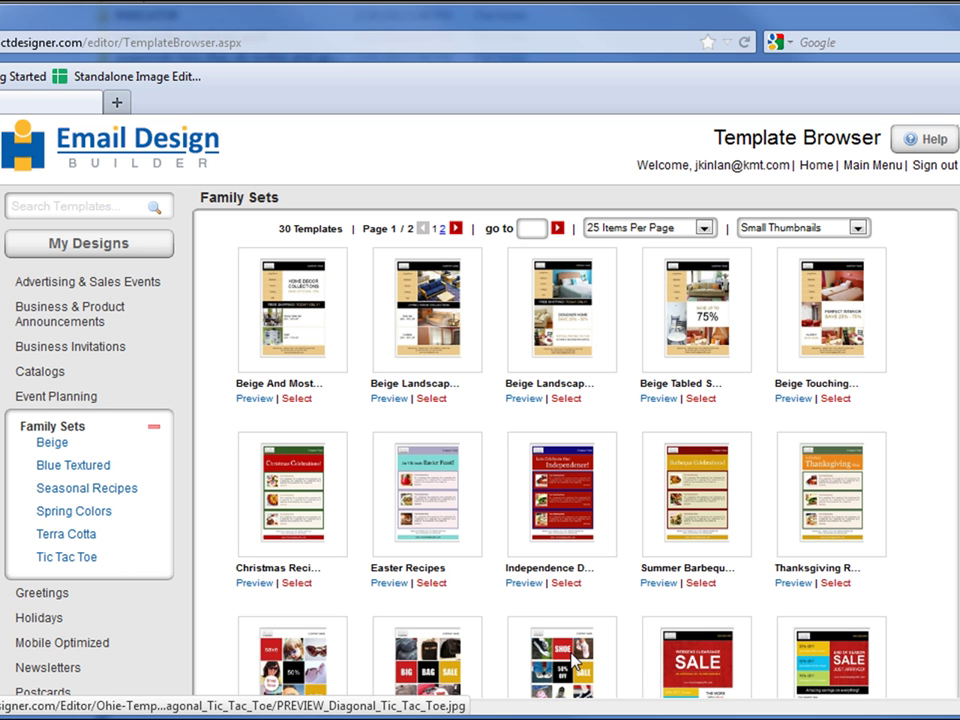
{"action": "scroll", "coordinate": [847, 478], "scroll_direction": "down", "scroll_amount": 5}
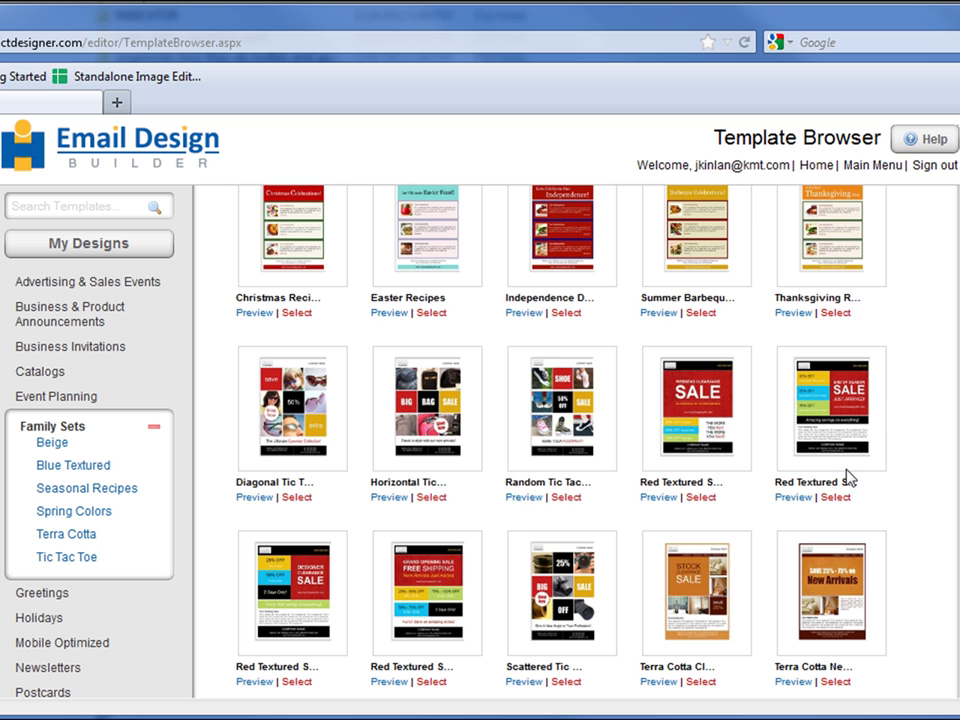
{"action": "left_click", "coordinate": [254, 682]}
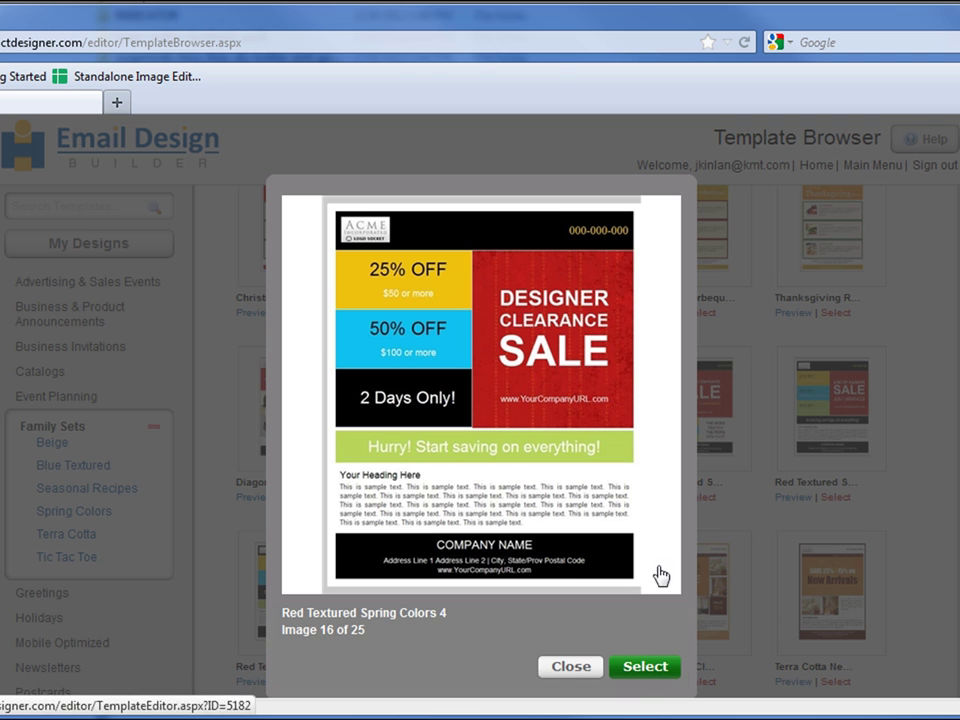
- Page through seven more Family Sets template previews, then close the preview
{"action": "left_click", "coordinate": [662, 258]}
{"action": "left_click", "coordinate": [662, 258]}
{"action": "left_click", "coordinate": [661, 257]}
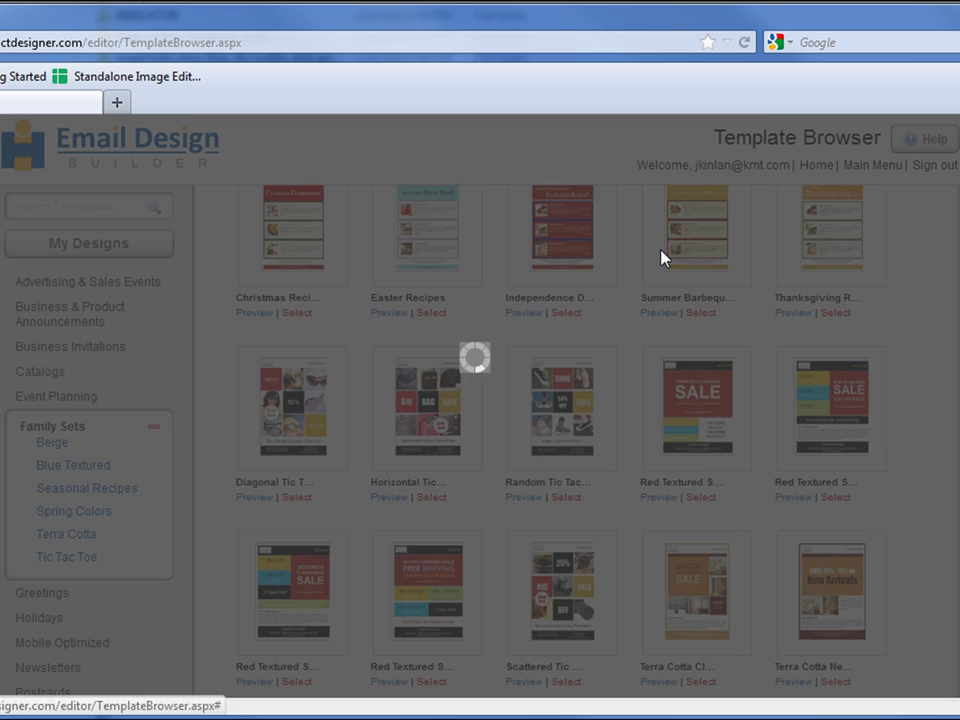
{"action": "left_click", "coordinate": [660, 260]}
{"action": "left_click", "coordinate": [659, 260]}
{"action": "left_click", "coordinate": [659, 260]}
{"action": "left_click", "coordinate": [660, 261]}
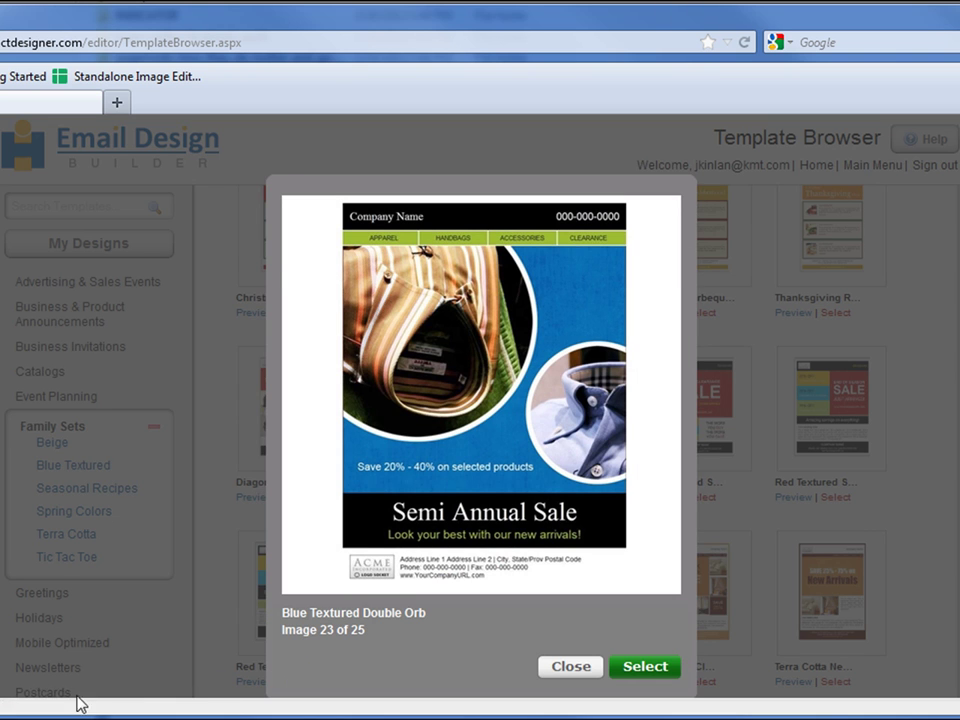
{"action": "left_click", "coordinate": [50, 670]}
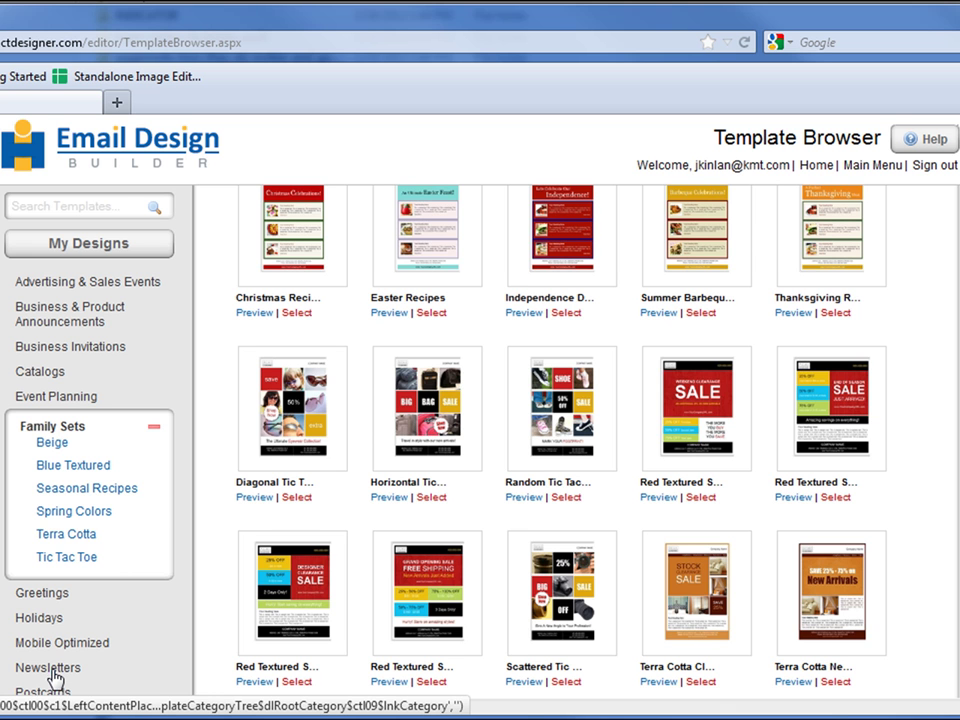
- In Newsletters, preview Blue Framed Flyer through Bold Red Callouts Catalog, then close the preview
{"action": "left_click", "coordinate": [50, 670]}
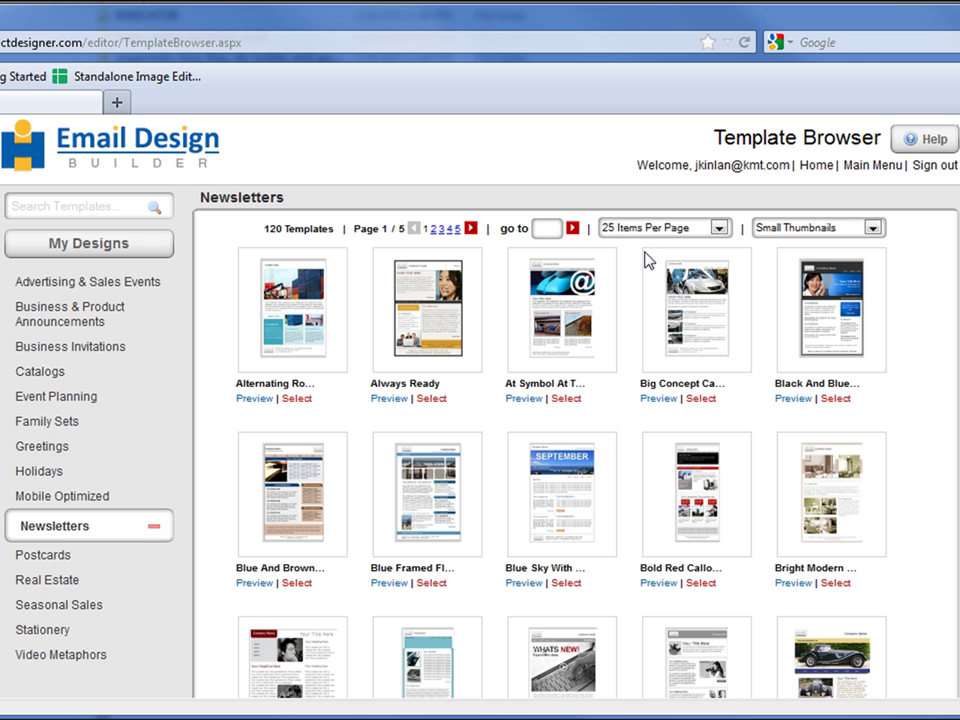
{"action": "left_click", "coordinate": [382, 584]}
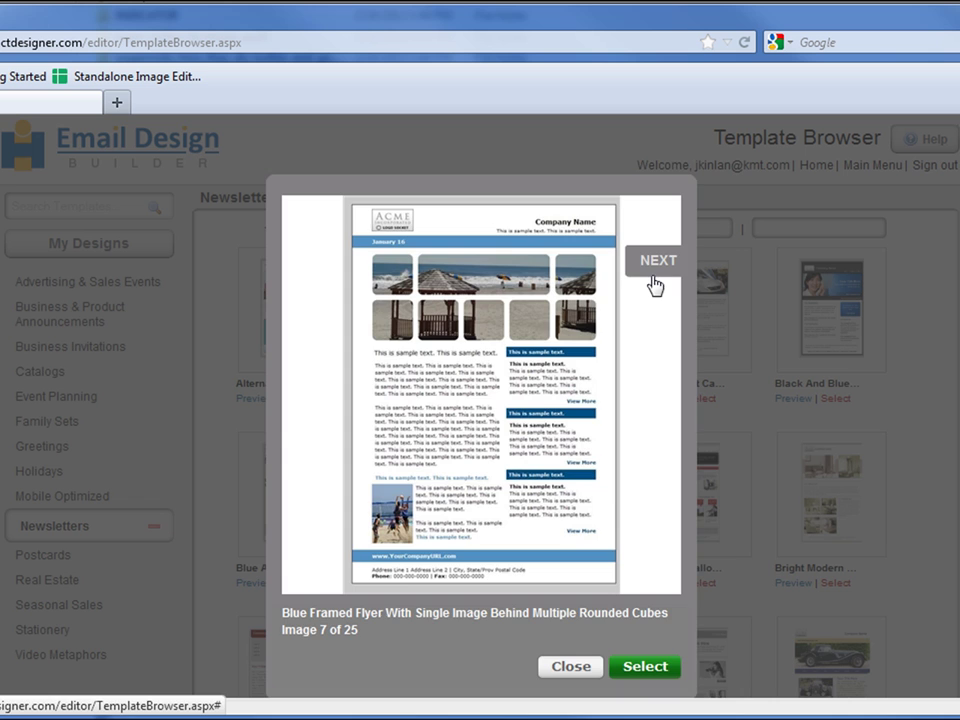
{"action": "left_click", "coordinate": [656, 272]}
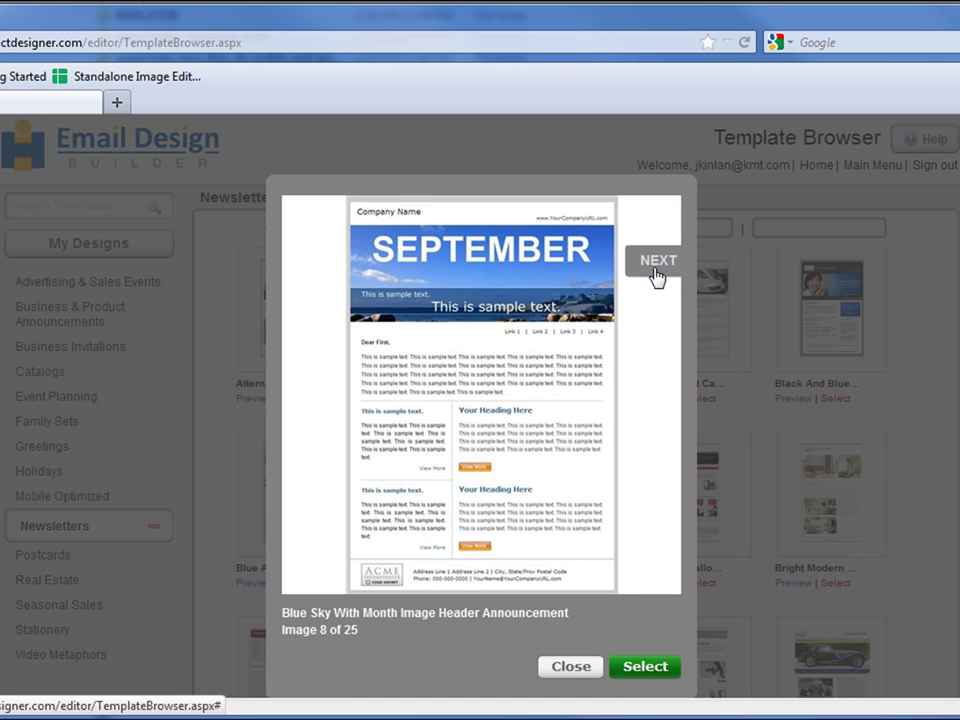
{"action": "left_click", "coordinate": [656, 266]}
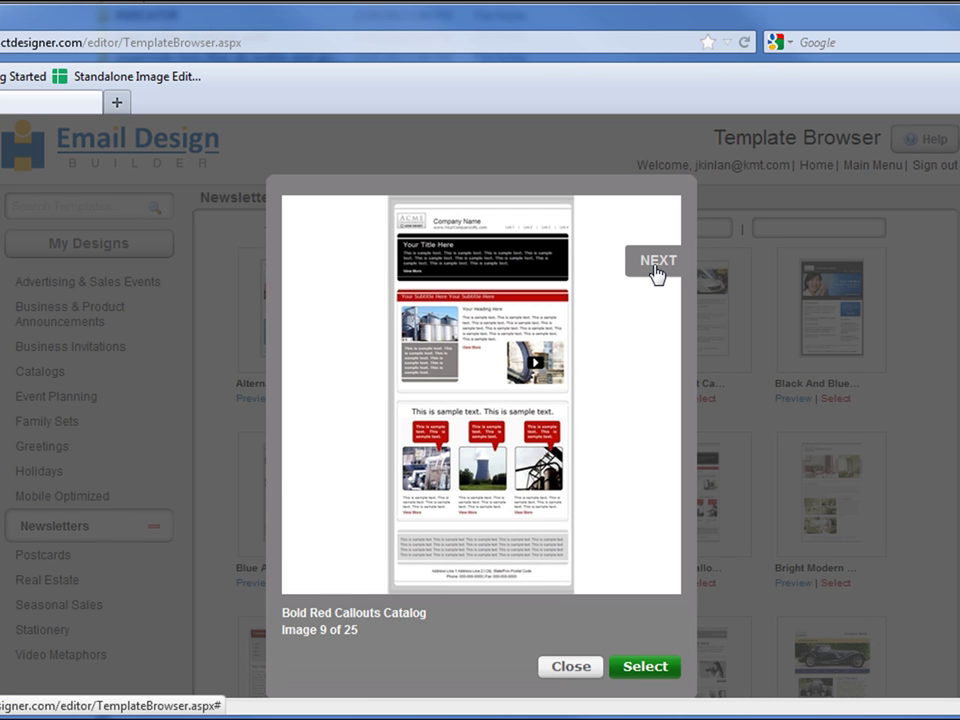
{"action": "left_click", "coordinate": [569, 668]}
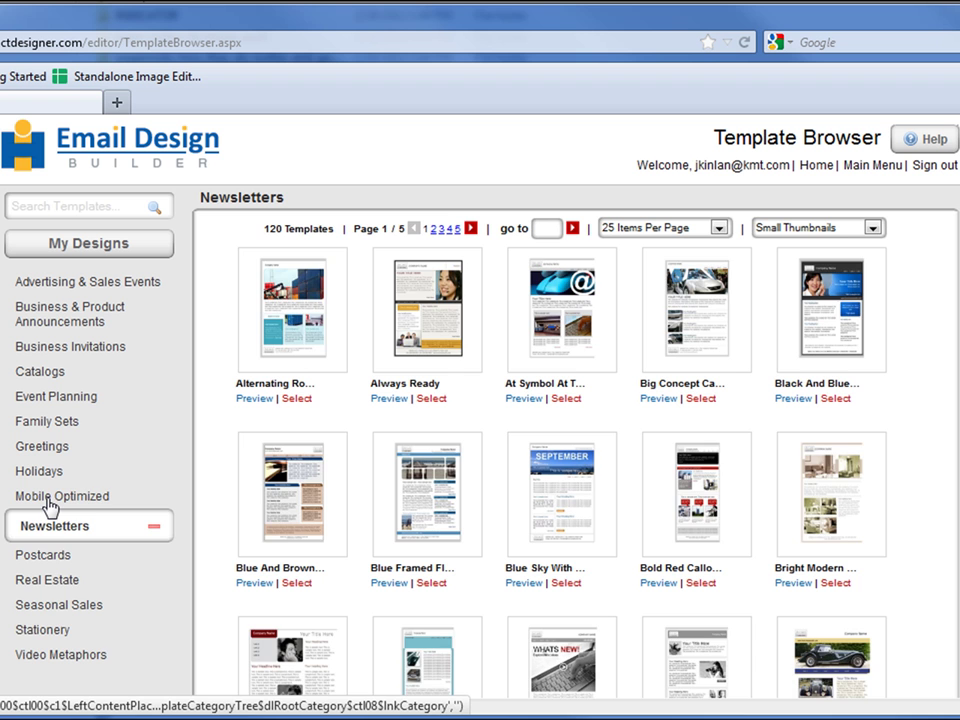
- Select the 'Allow Me to Introduce Myself' template from the Mobile Optimized category
{"action": "left_click", "coordinate": [49, 497]}
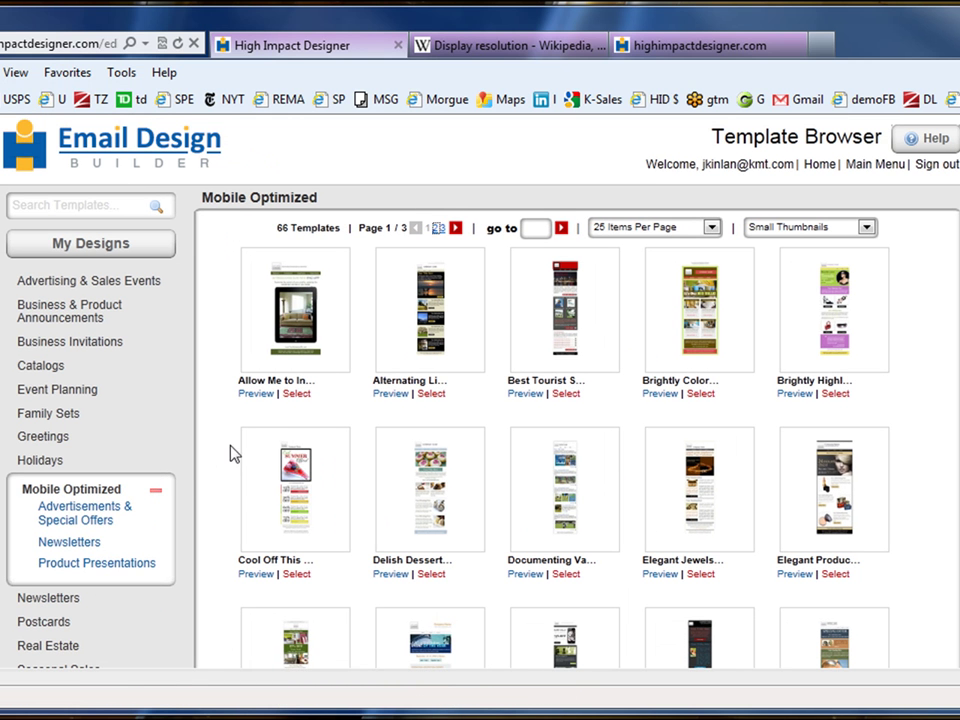
{"action": "left_click", "coordinate": [296, 394]}
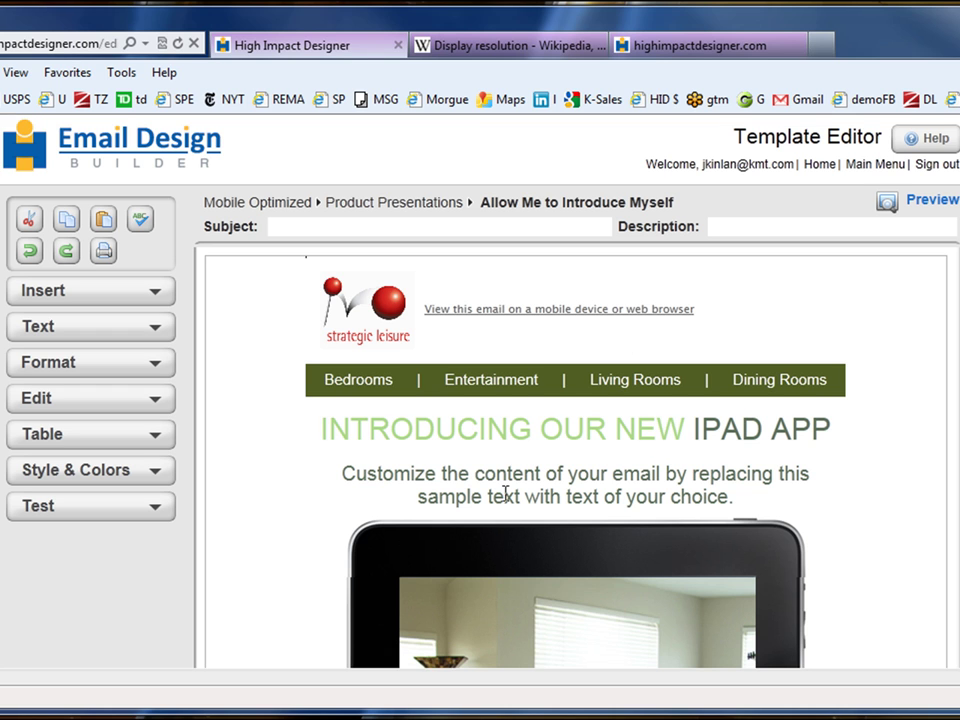
- Replace INTRODUCING with GET and NEW with MAKEUP, making the heading 'GET OUR MAKEUP IPAD APP'
{"action": "double_click", "coordinate": [437, 432]}
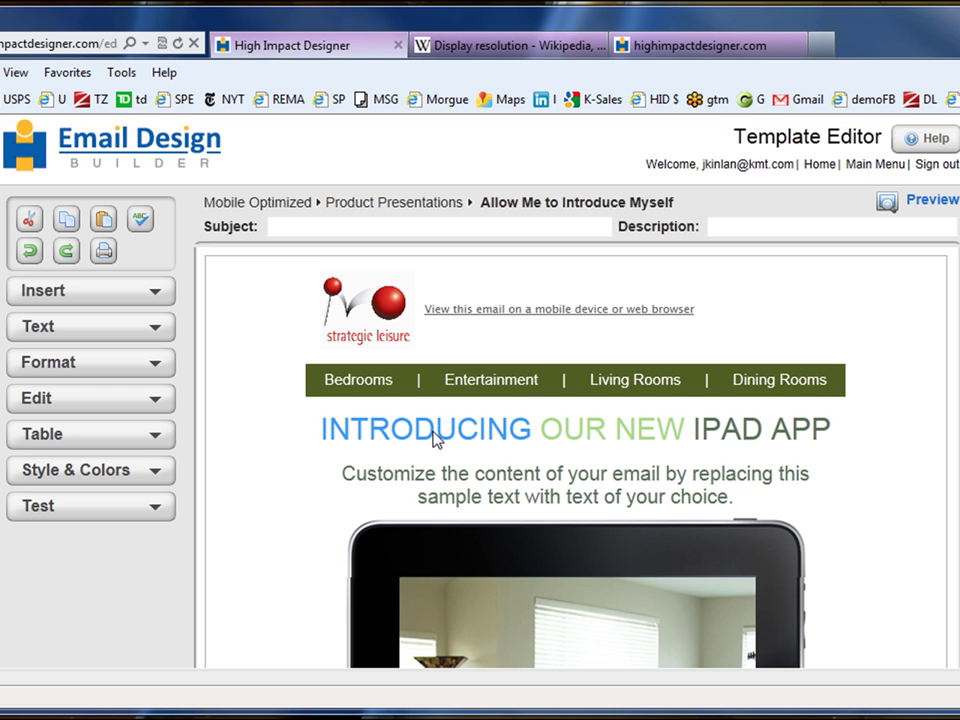
{"action": "type", "text": "GE^TY++"}
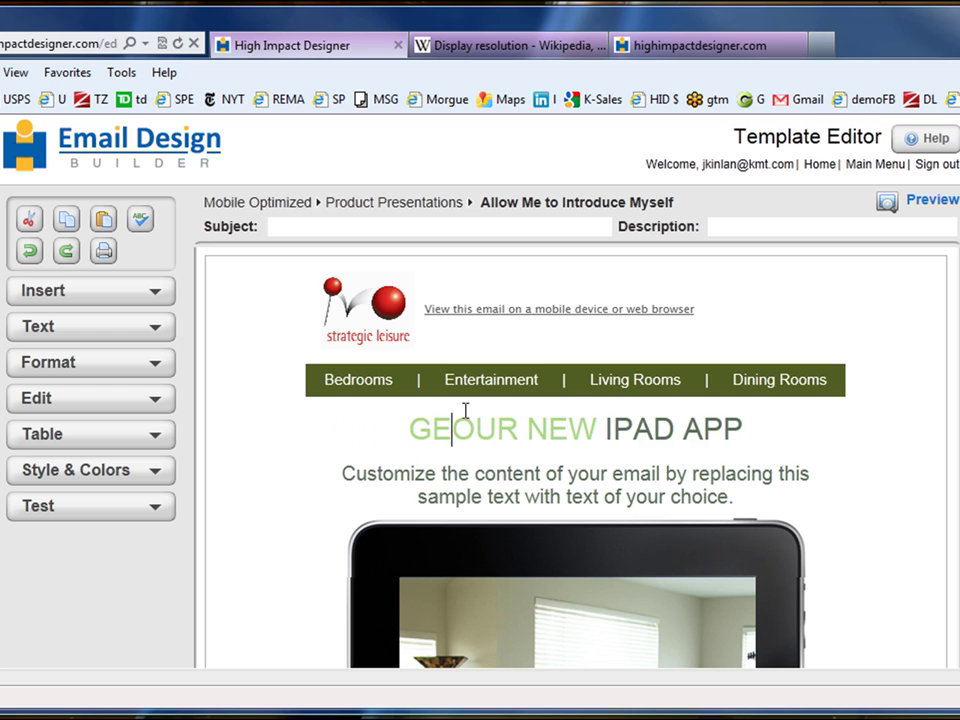
{"action": "key", "text": "BackSpace"}
{"action": "key", "text": "BackSpace"}
{"action": "key", "text": "BackSpace"}
{"action": "key", "text": "BackSpace"}
{"action": "key", "text": "BackSpace"}
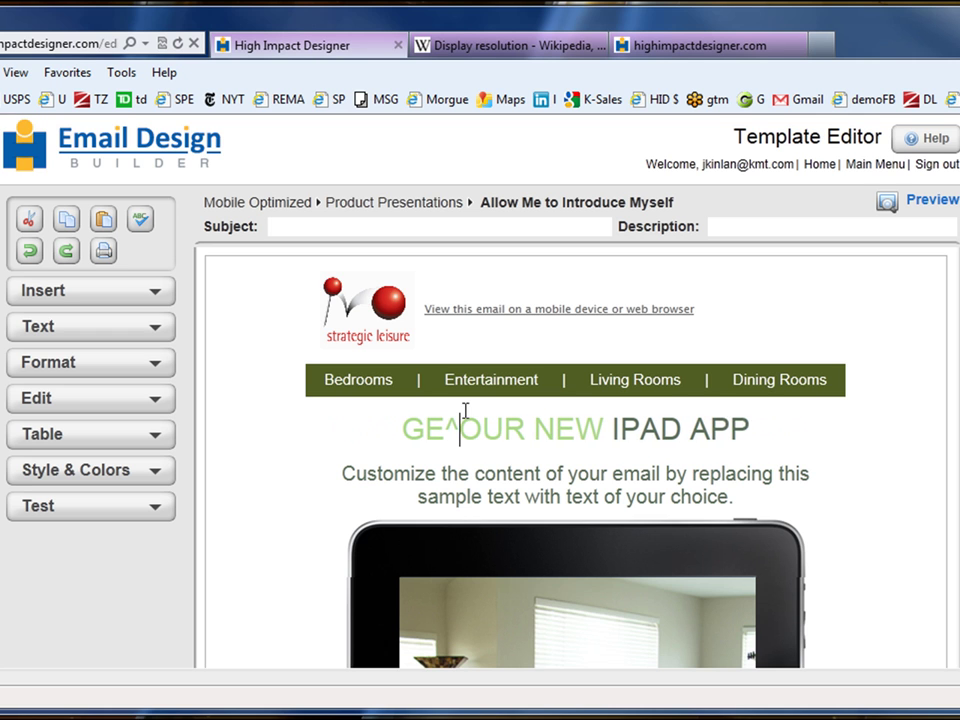
{"action": "type", "text": "T"}
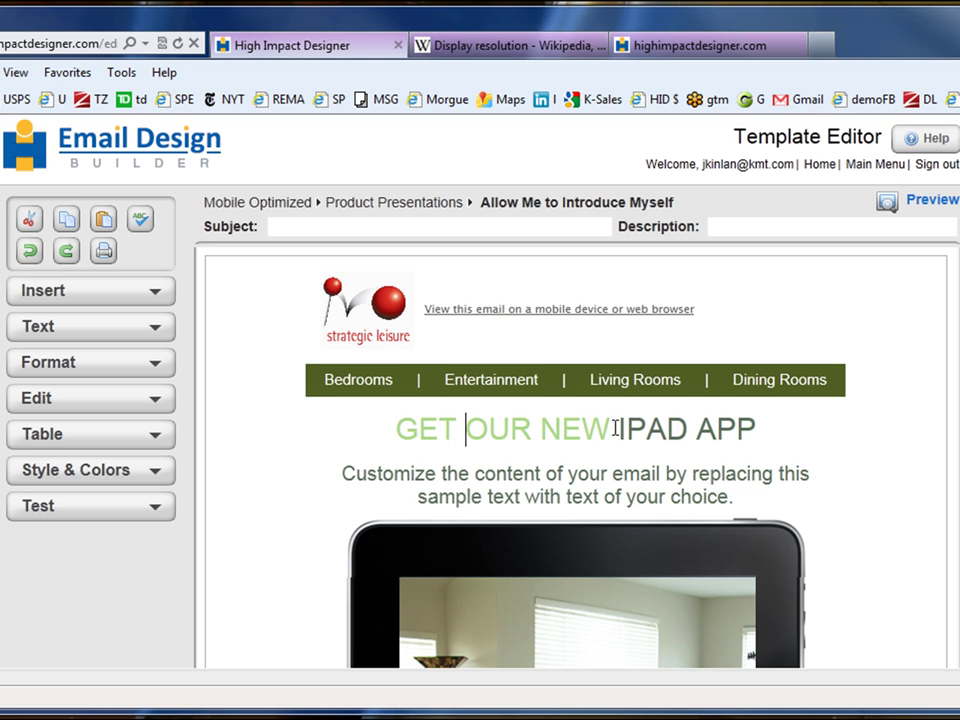
{"action": "double_click", "coordinate": [575, 440]}
{"action": "type", "text": "MAKEUP"}
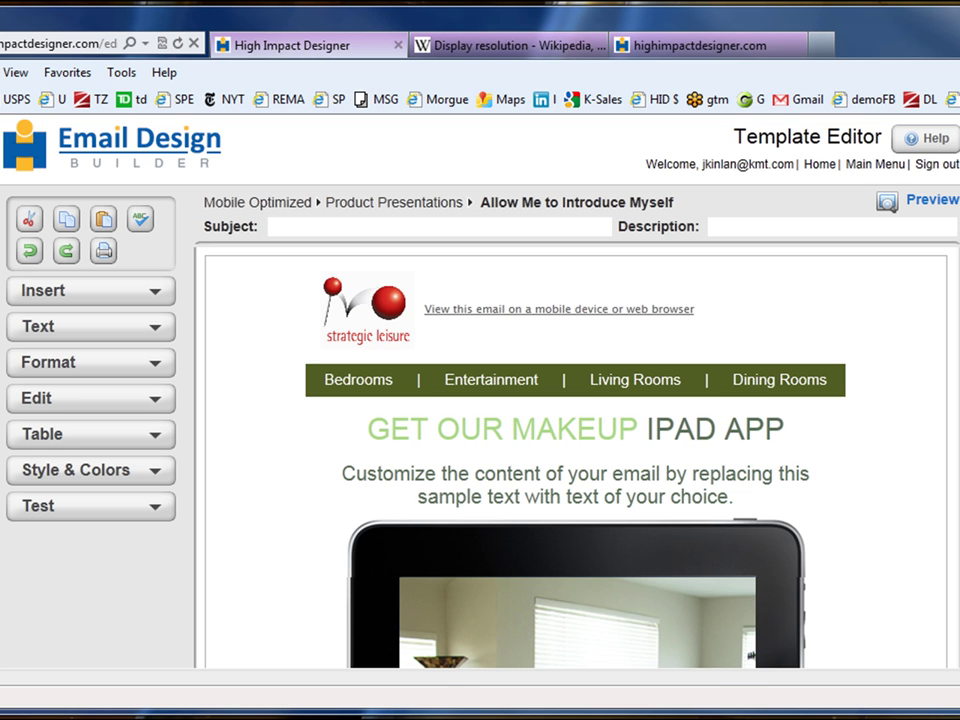
{"action": "scroll", "coordinate": [482, 340], "scroll_direction": "down", "scroll_amount": 5}
- Replace the living-room photo with smiling-woman-left and shift its crop area slightly left
{"action": "left_click", "coordinate": [482, 340]}
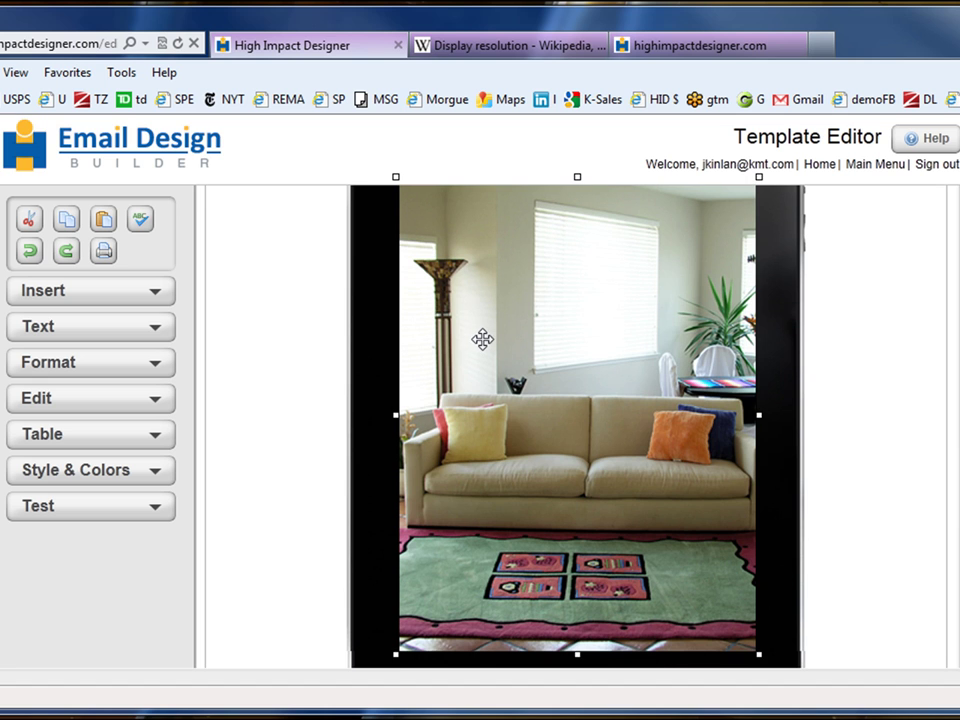
{"action": "double_click", "coordinate": [482, 340]}
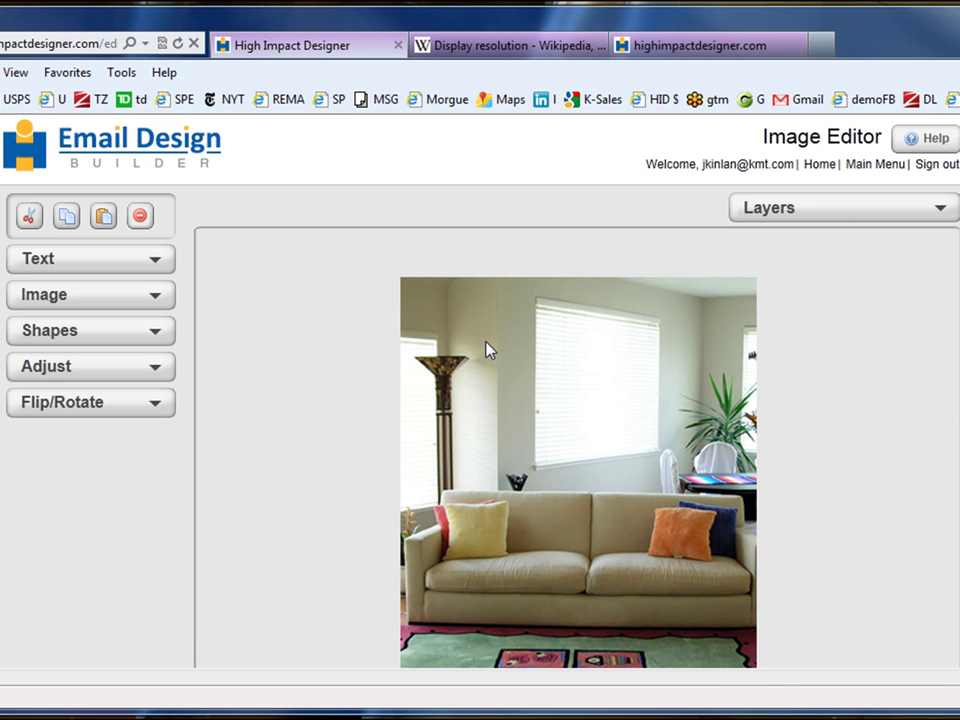
{"action": "double_click", "coordinate": [567, 480]}
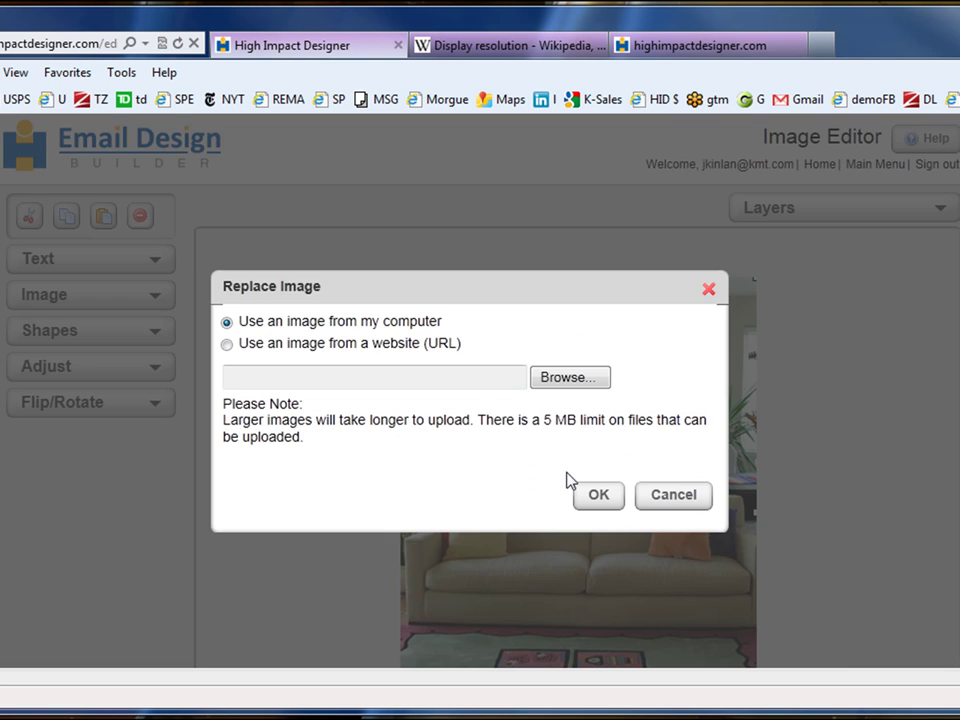
{"action": "left_click", "coordinate": [572, 377]}
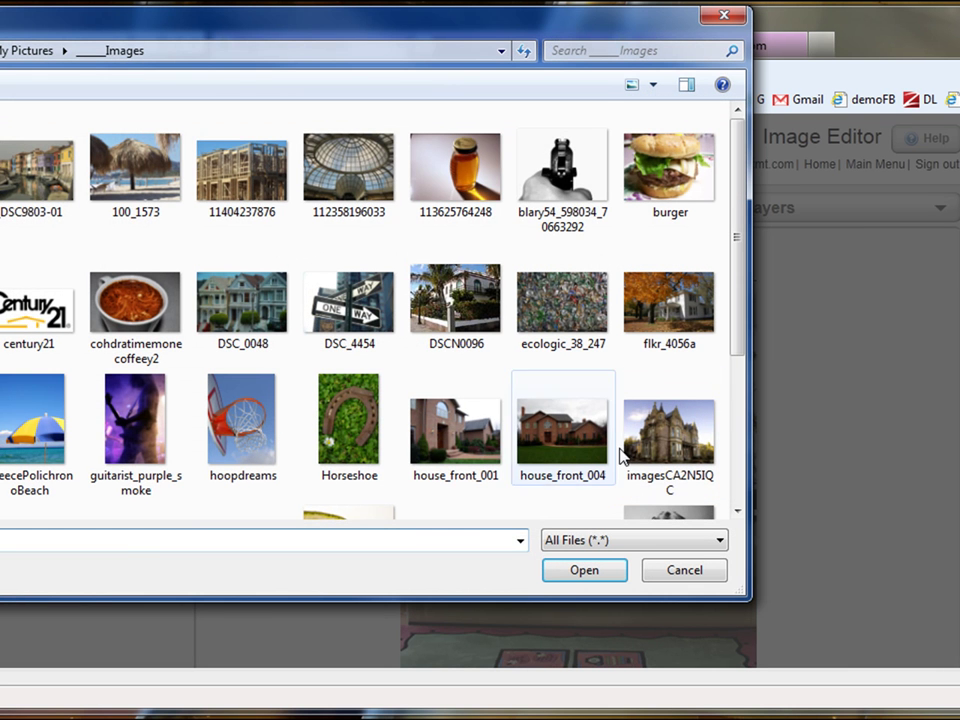
{"action": "left_click_drag", "start_coordinate": [735, 338], "coordinate": [731, 499]}
{"action": "double_click", "coordinate": [476, 456]}
{"action": "left_click", "coordinate": [606, 506]}
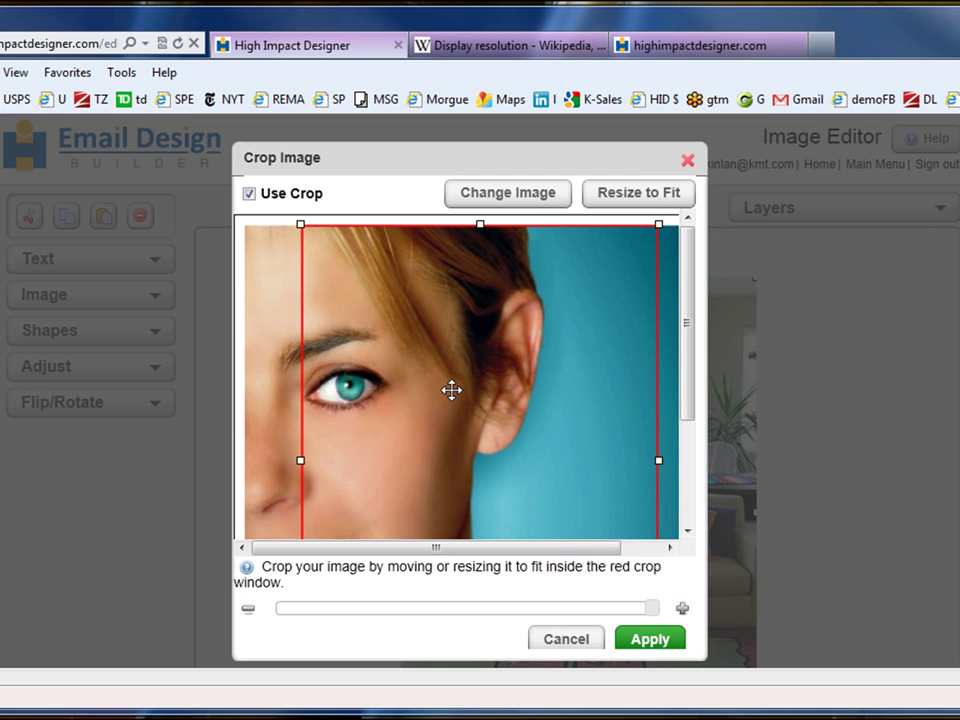
{"action": "left_click_drag", "start_coordinate": [452, 390], "coordinate": [395, 388]}
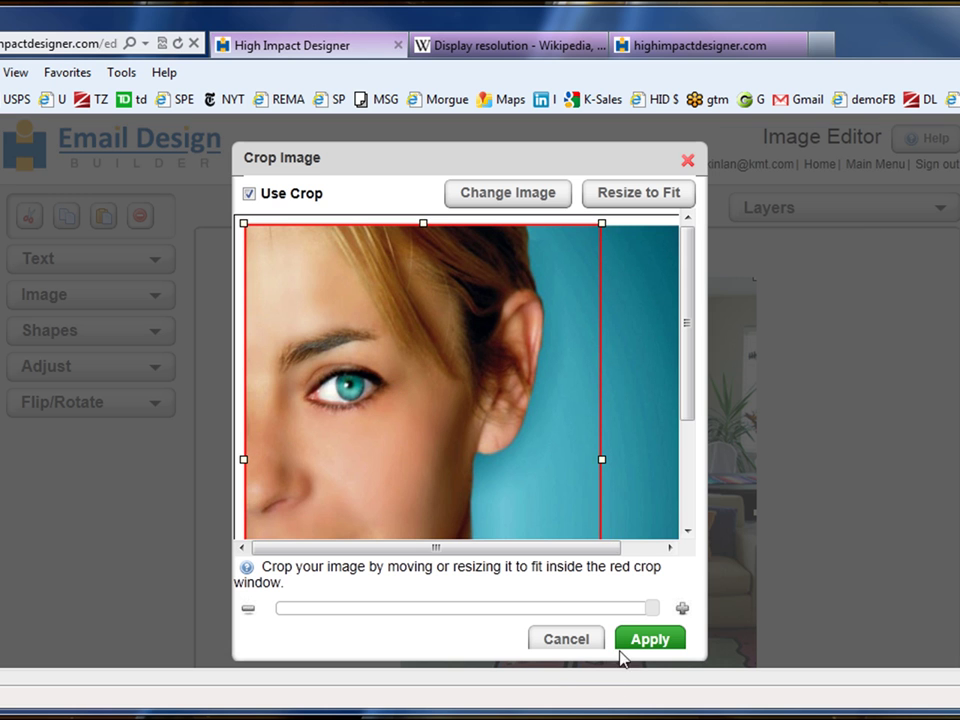
- Apply the crop and add a new text box to the photo
{"action": "left_click", "coordinate": [650, 638]}
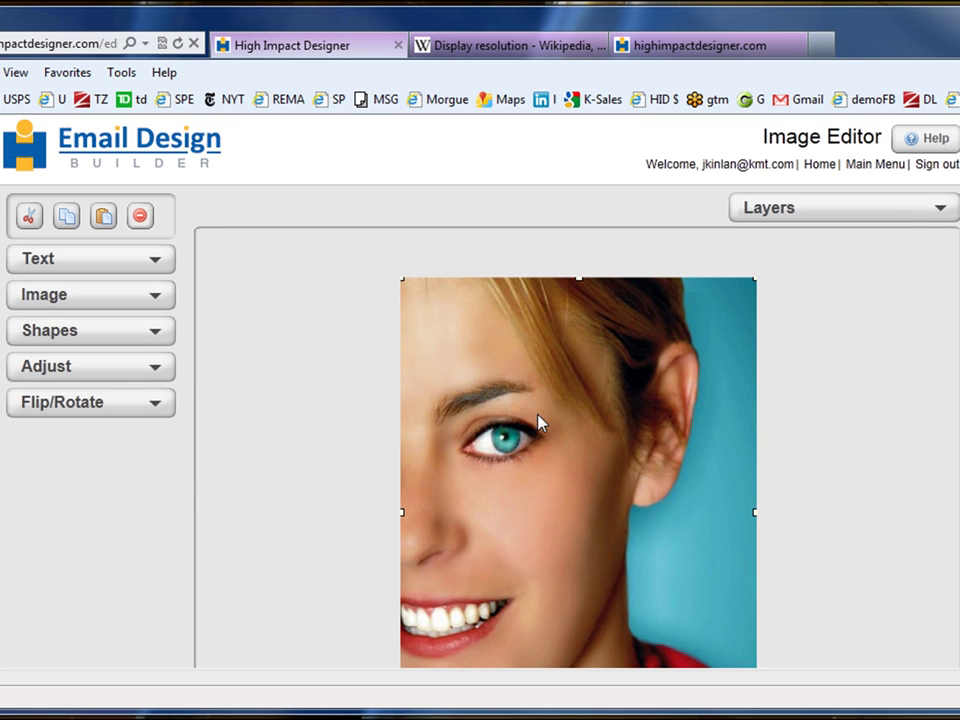
{"action": "left_click", "coordinate": [96, 265]}
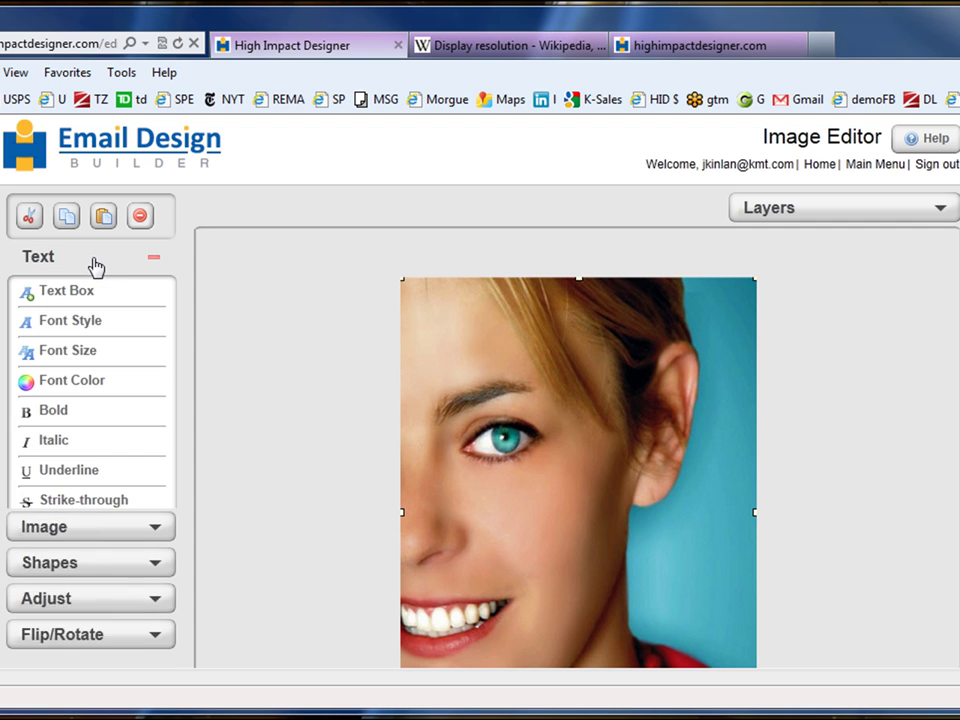
{"action": "left_click", "coordinate": [77, 293]}
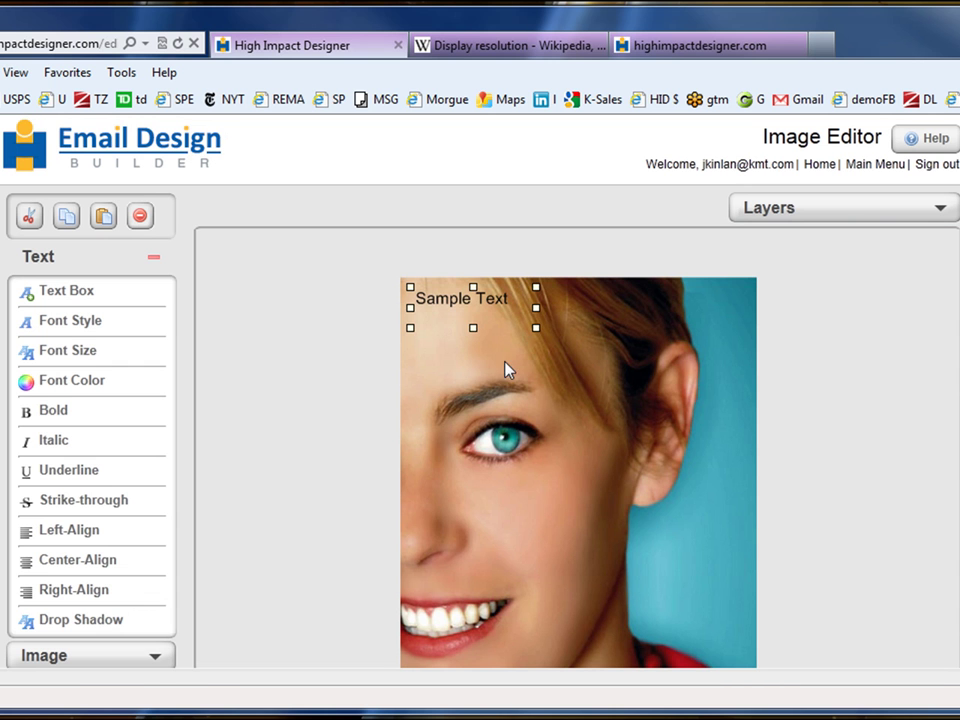
- Change the text box to read 'Download our Makeup App' and make it taller
{"action": "double_click", "coordinate": [446, 305]}
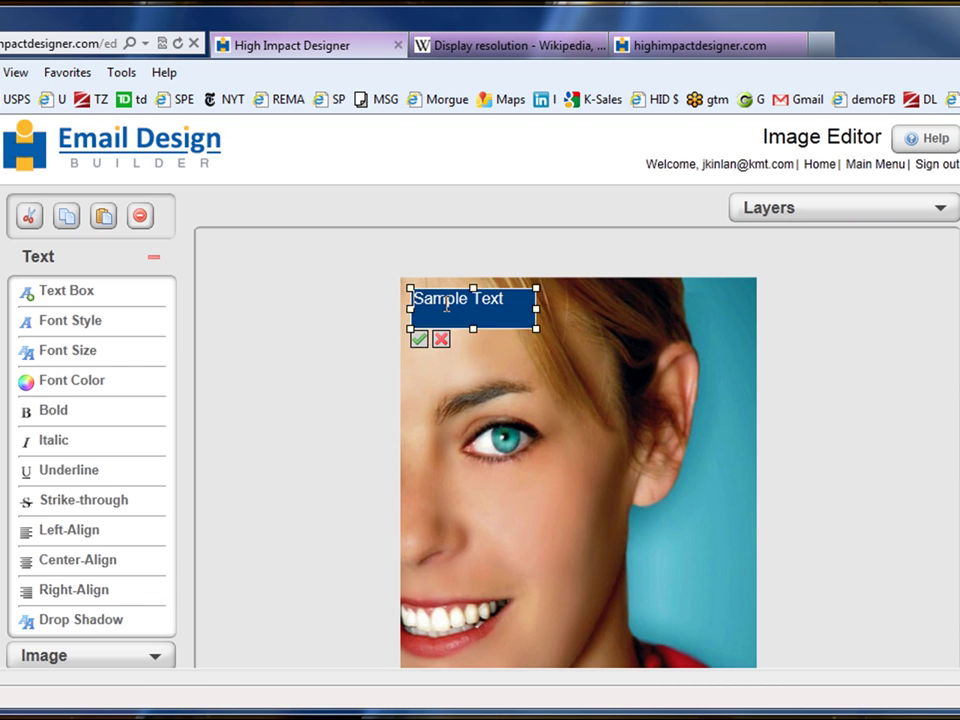
{"action": "double_click", "coordinate": [446, 301]}
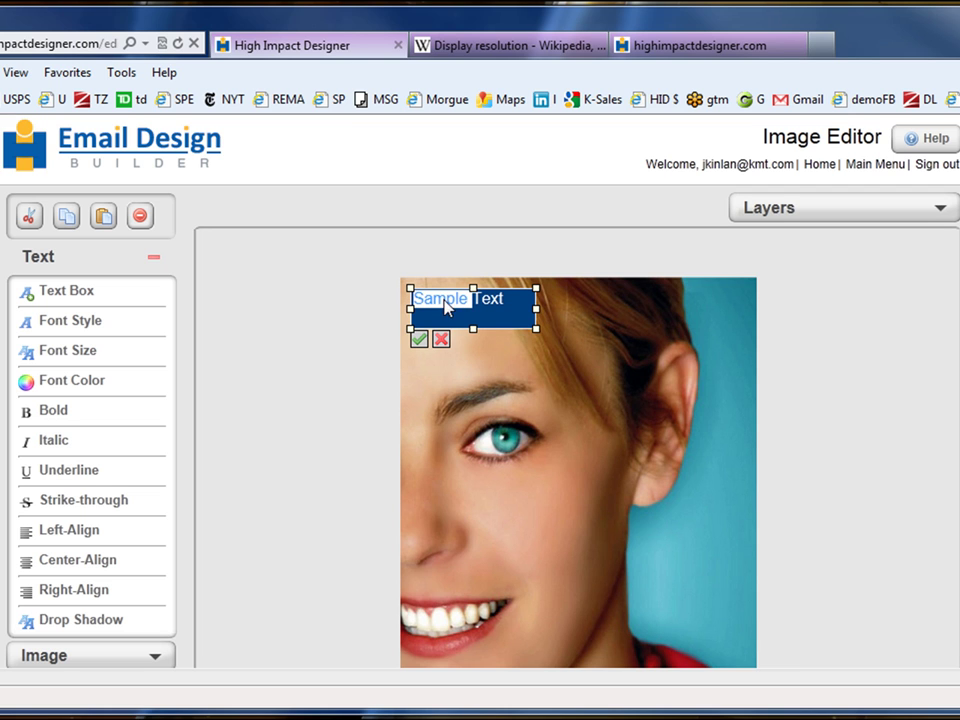
{"action": "type", "text": "Download o"}
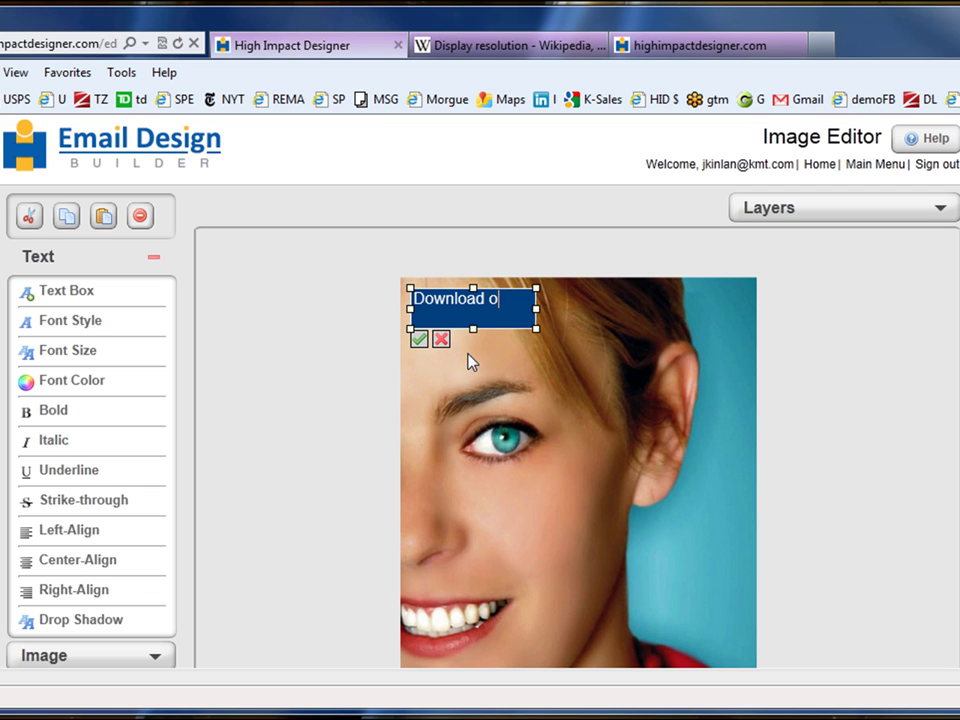
{"action": "type", "text": "ur Makeup App"}
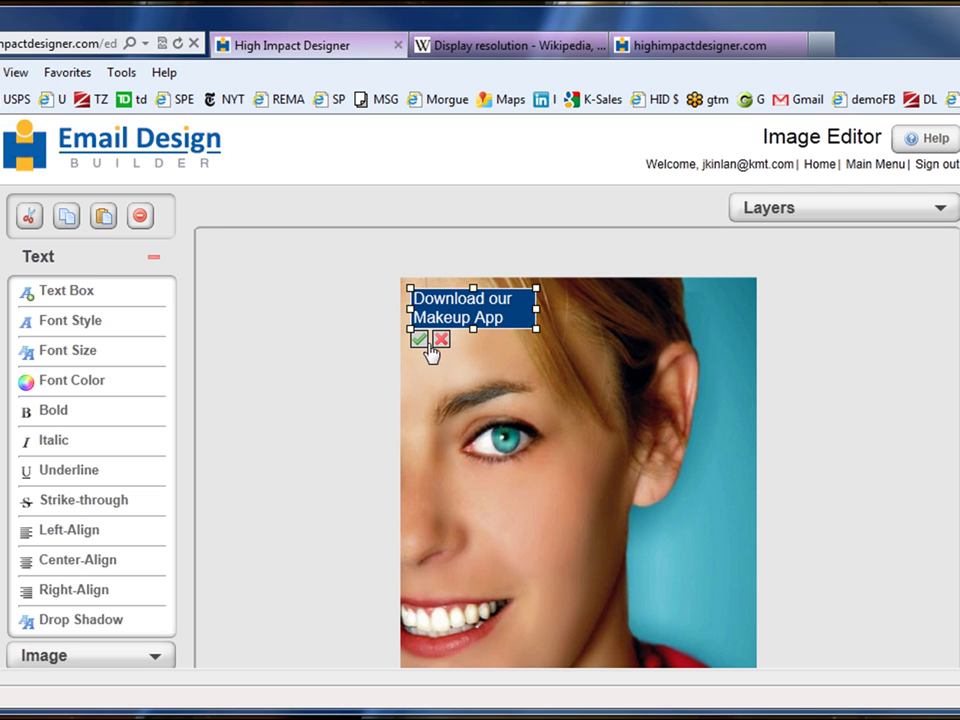
{"action": "left_click", "coordinate": [419, 340]}
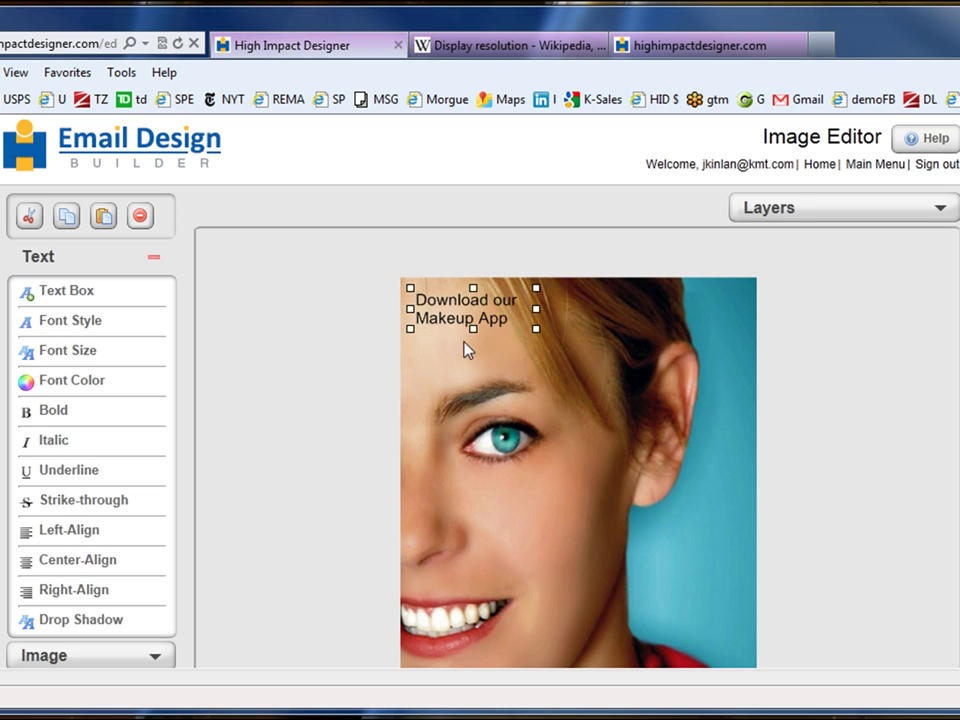
{"action": "left_click_drag", "start_coordinate": [473, 330], "coordinate": [474, 360]}
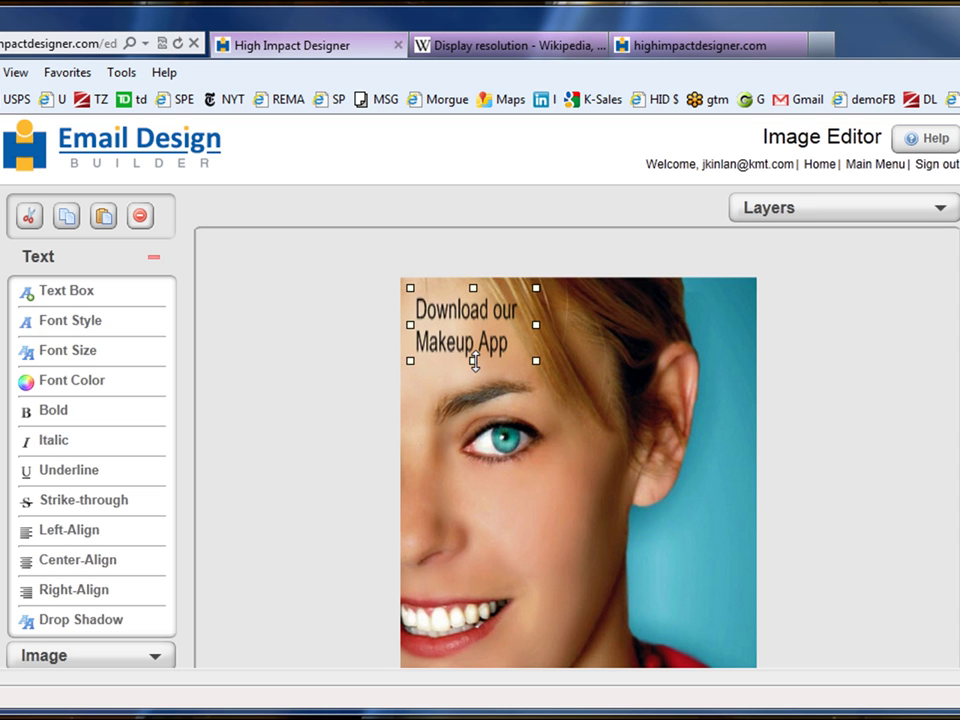
- Set the caption's font to Junction in the Font Style options
{"action": "left_click", "coordinate": [75, 322]}
{"action": "left_click", "coordinate": [240, 282]}
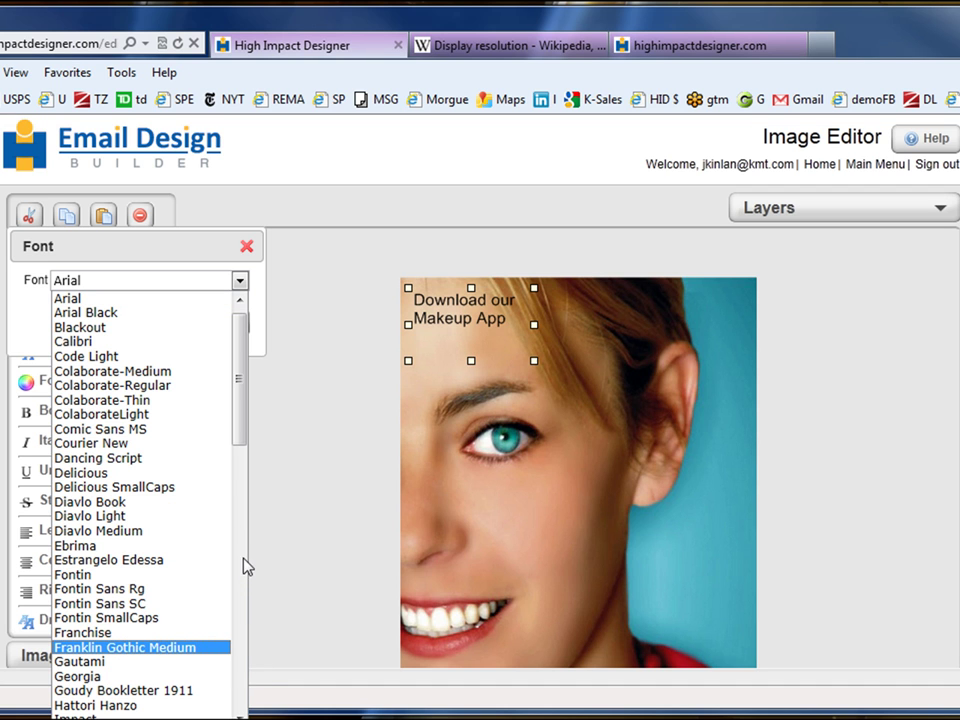
{"action": "scroll", "coordinate": [247, 578], "scroll_direction": "down", "scroll_amount": 10}
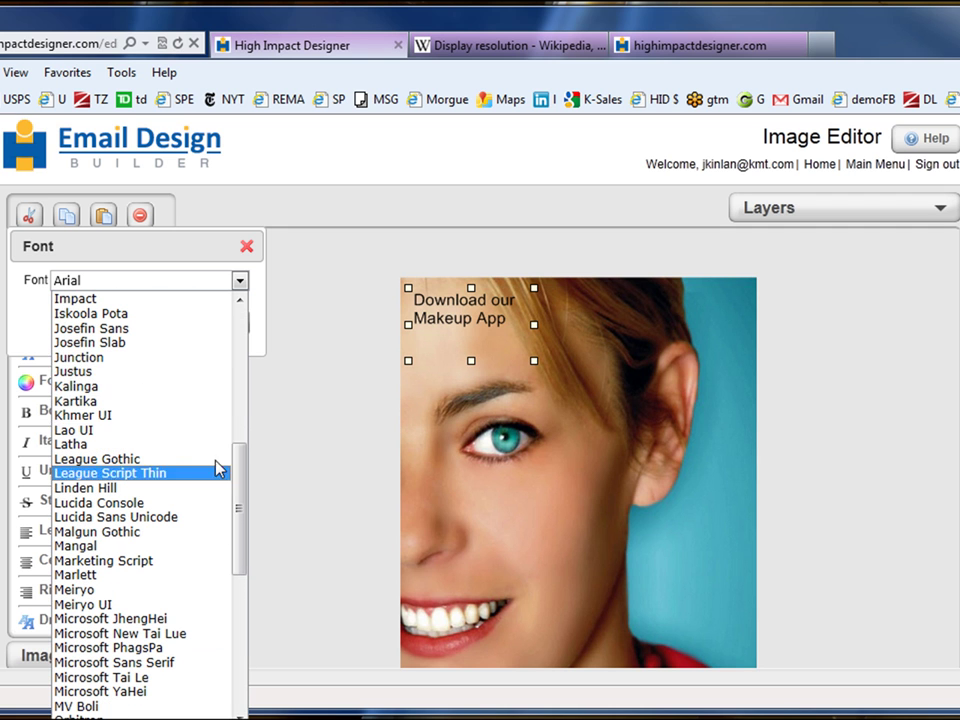
{"action": "left_click", "coordinate": [103, 358]}
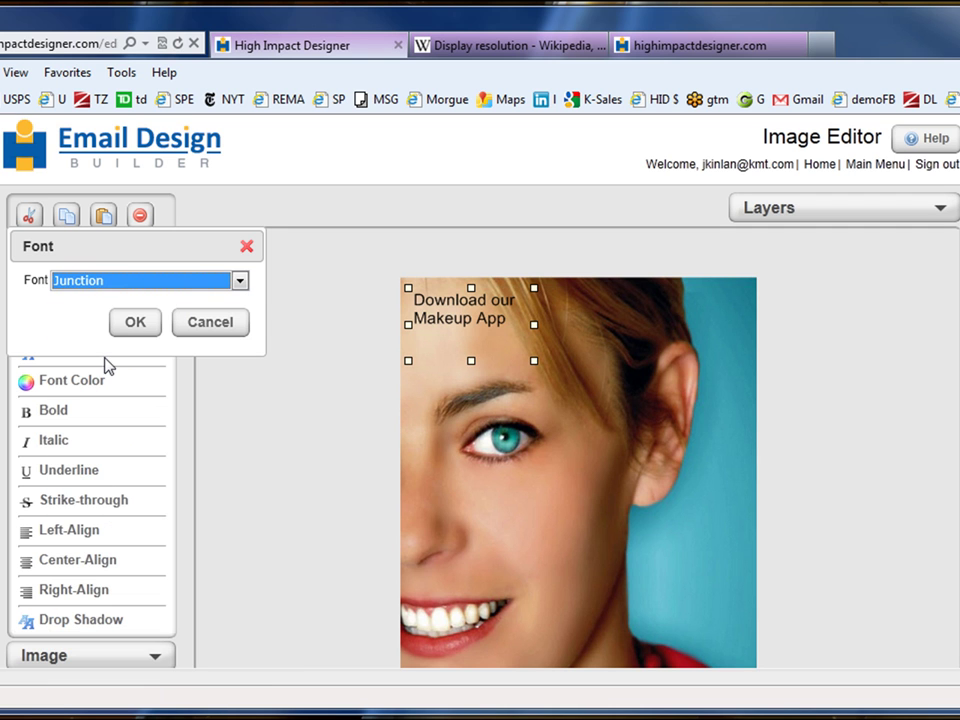
{"action": "left_click", "coordinate": [135, 322]}
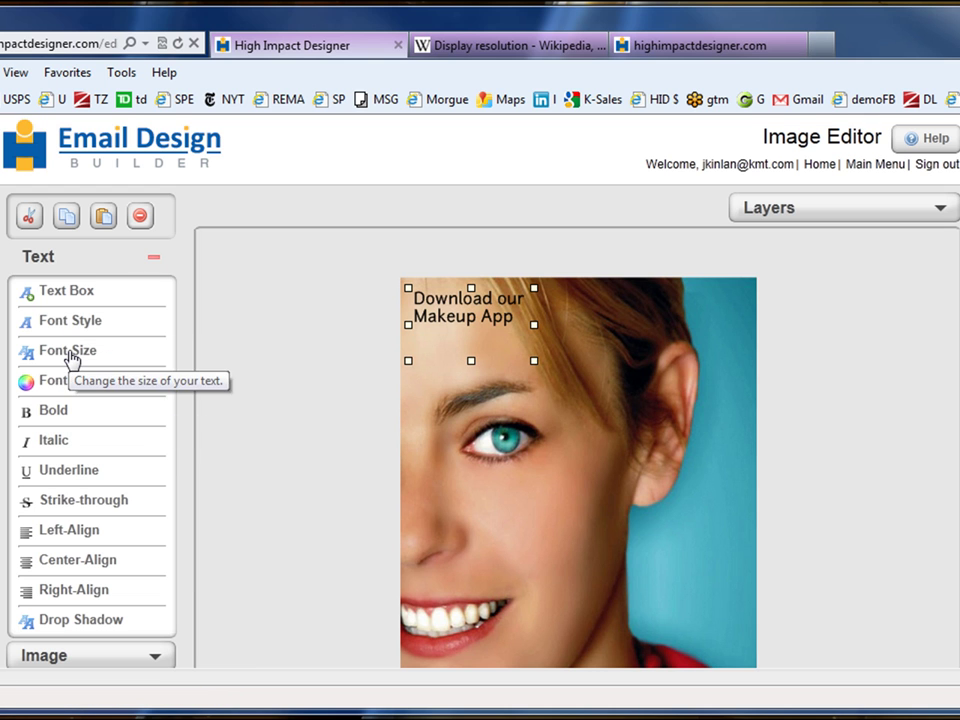
- Set the caption's font size to 26
{"action": "left_click", "coordinate": [70, 358]}
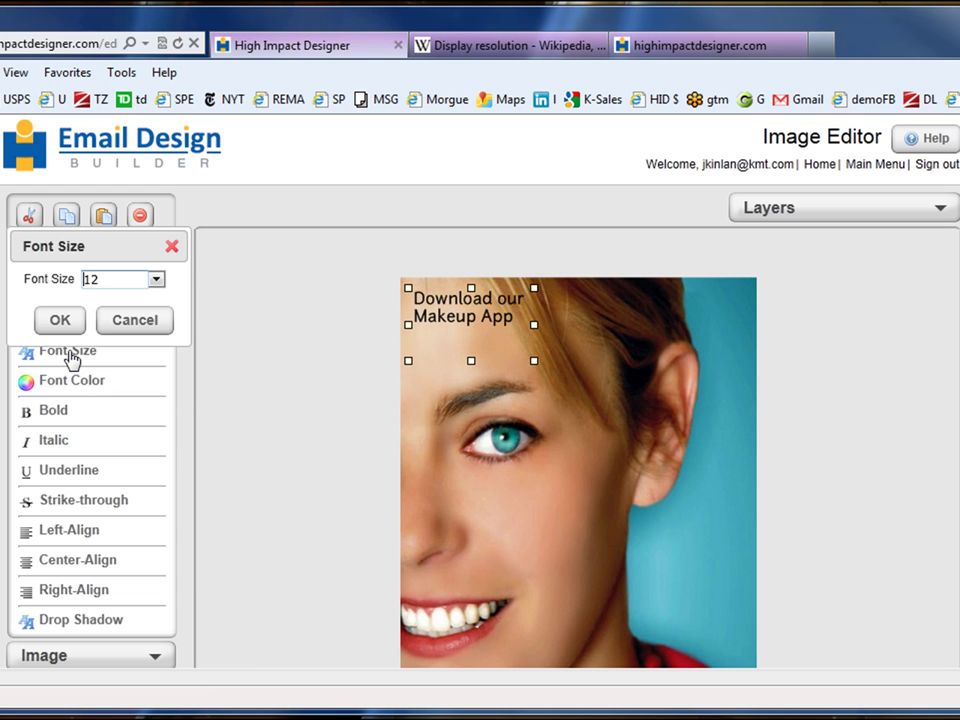
{"action": "left_click", "coordinate": [156, 279]}
{"action": "left_click", "coordinate": [120, 470]}
{"action": "left_click", "coordinate": [66, 322]}
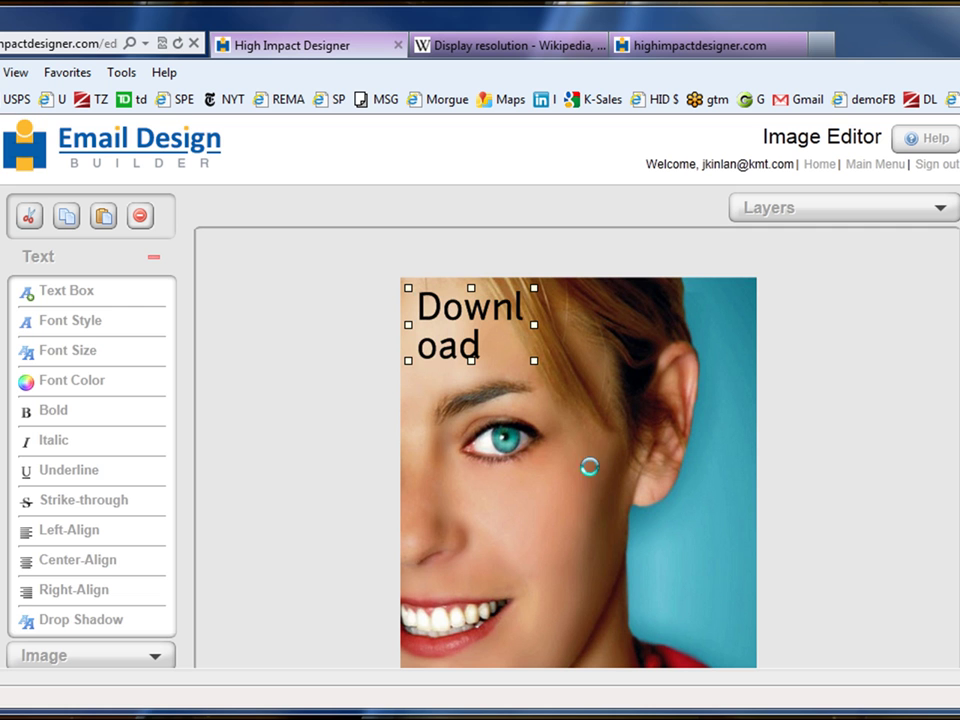
- Widen the caption box and move it to the lower right beside the smile
{"action": "left_click_drag", "start_coordinate": [533, 360], "coordinate": [668, 510]}
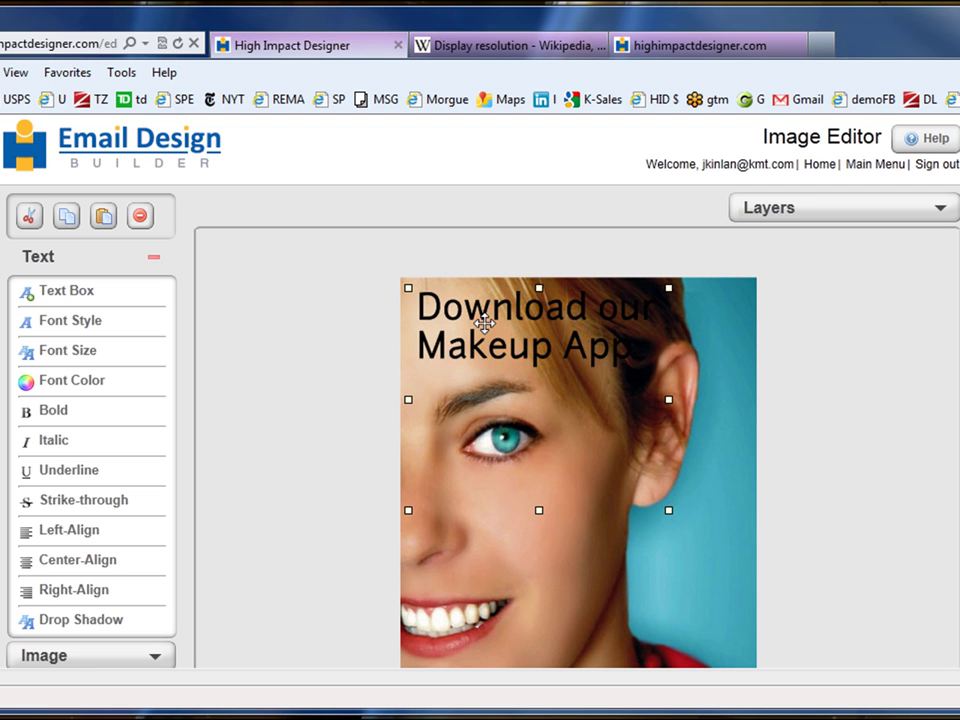
{"action": "left_click_drag", "start_coordinate": [484, 336], "coordinate": [568, 543]}
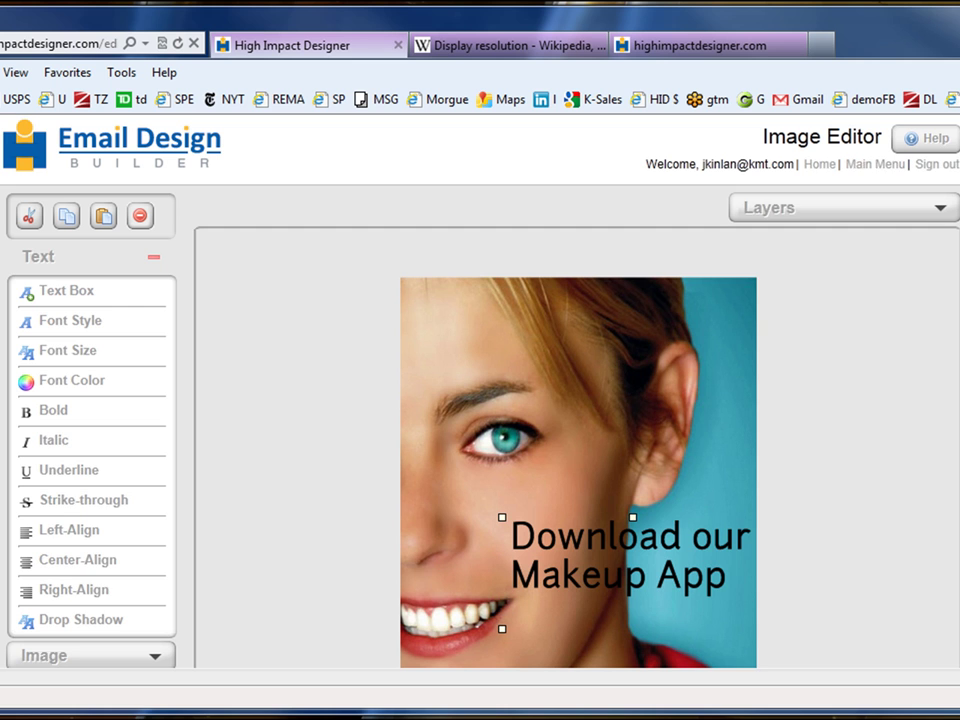
{"action": "scroll", "coordinate": [578, 450], "scroll_direction": "down", "scroll_amount": 3}
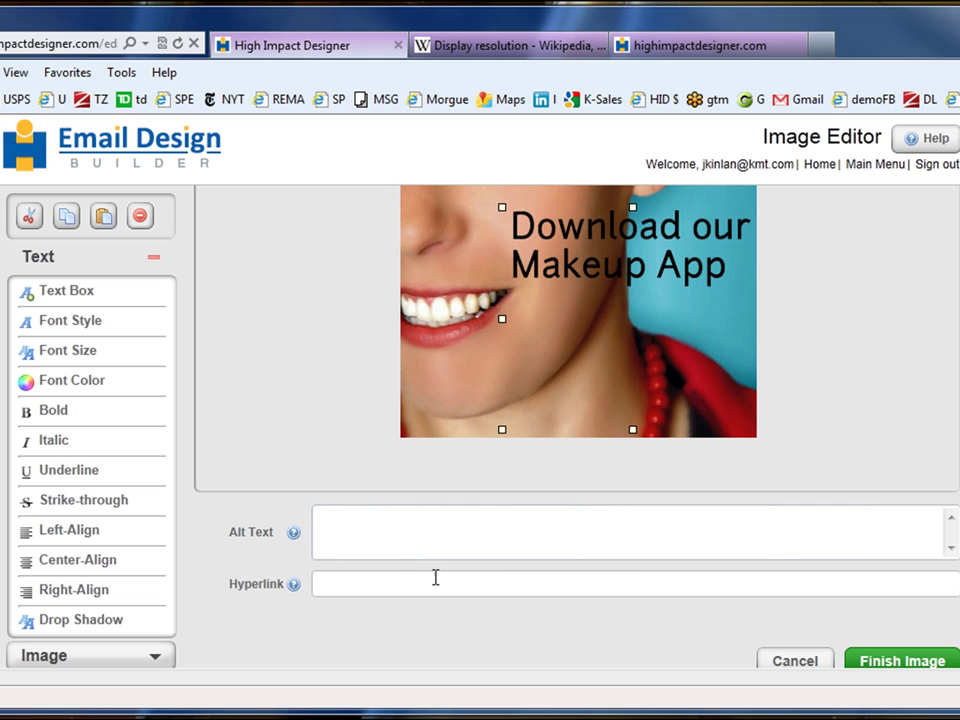
- Finish the image and review the email with the smiling-woman photo inside the tablet frame
{"action": "left_click", "coordinate": [910, 665]}
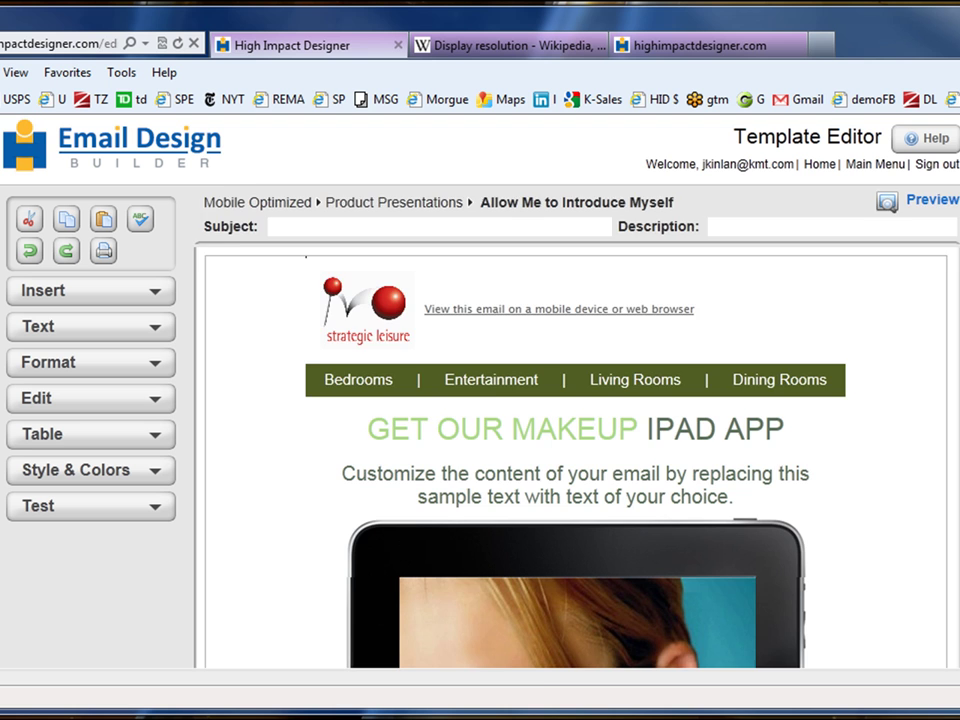
{"action": "scroll", "coordinate": [575, 460], "scroll_direction": "down", "scroll_amount": 6}
{"action": "scroll", "coordinate": [575, 400], "scroll_direction": "down", "scroll_amount": 5}
{"action": "scroll", "coordinate": [575, 420], "scroll_direction": "up", "scroll_amount": 10}
{"action": "scroll", "coordinate": [575, 420], "scroll_direction": "down", "scroll_amount": 10}
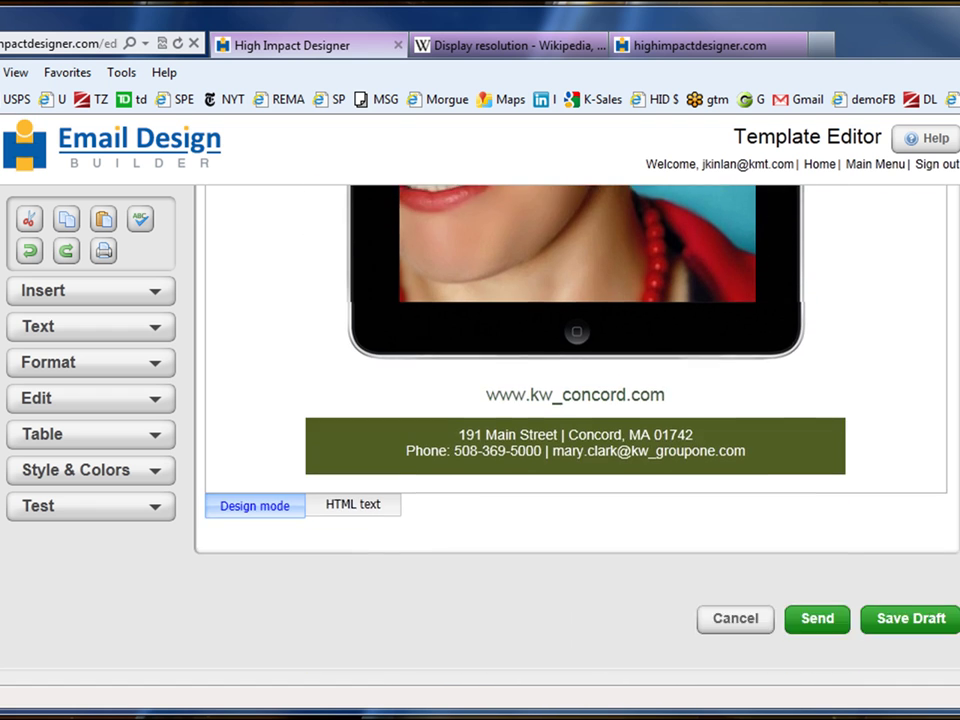
{"action": "scroll", "coordinate": [575, 420], "scroll_direction": "up", "scroll_amount": 1}
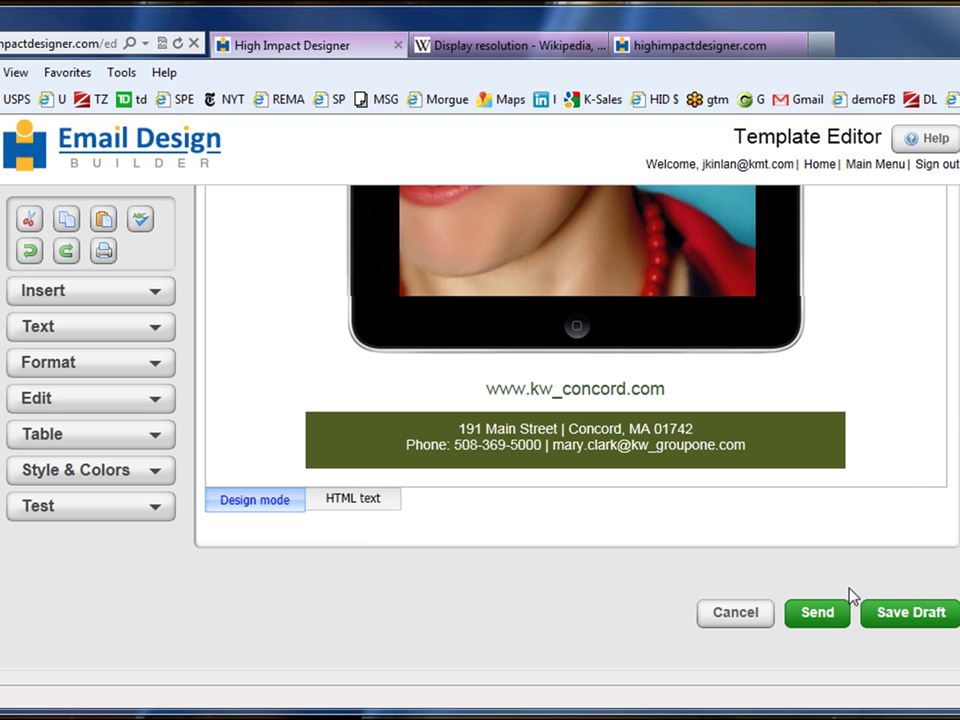
- Add the subject 'download our makeup app' and save the design to reach Design Complete
{"action": "left_click", "coordinate": [823, 616]}
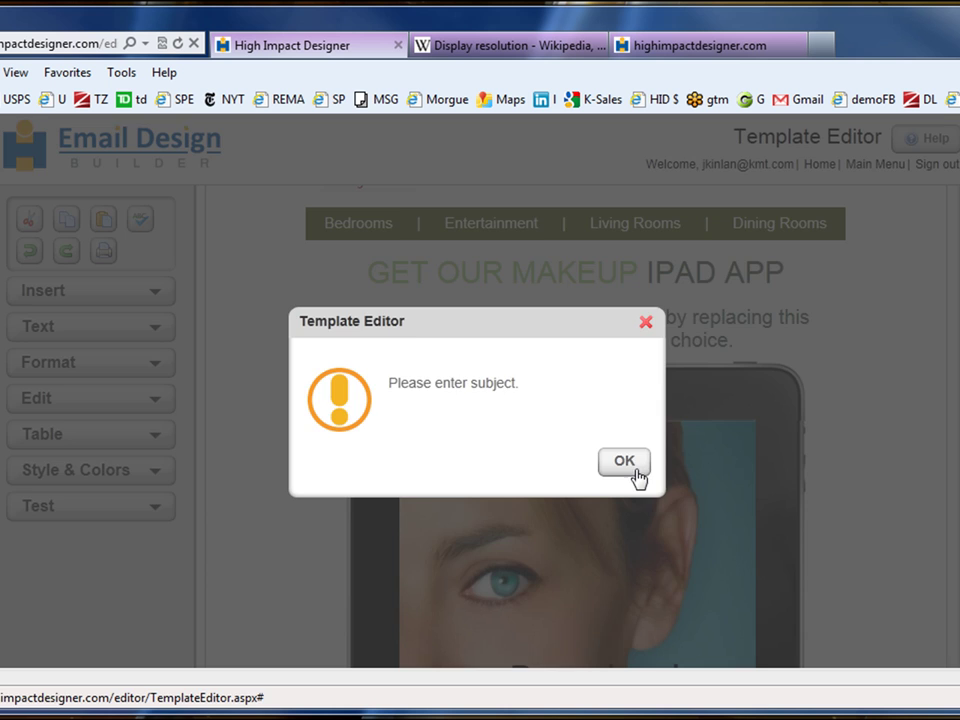
{"action": "left_click", "coordinate": [620, 466]}
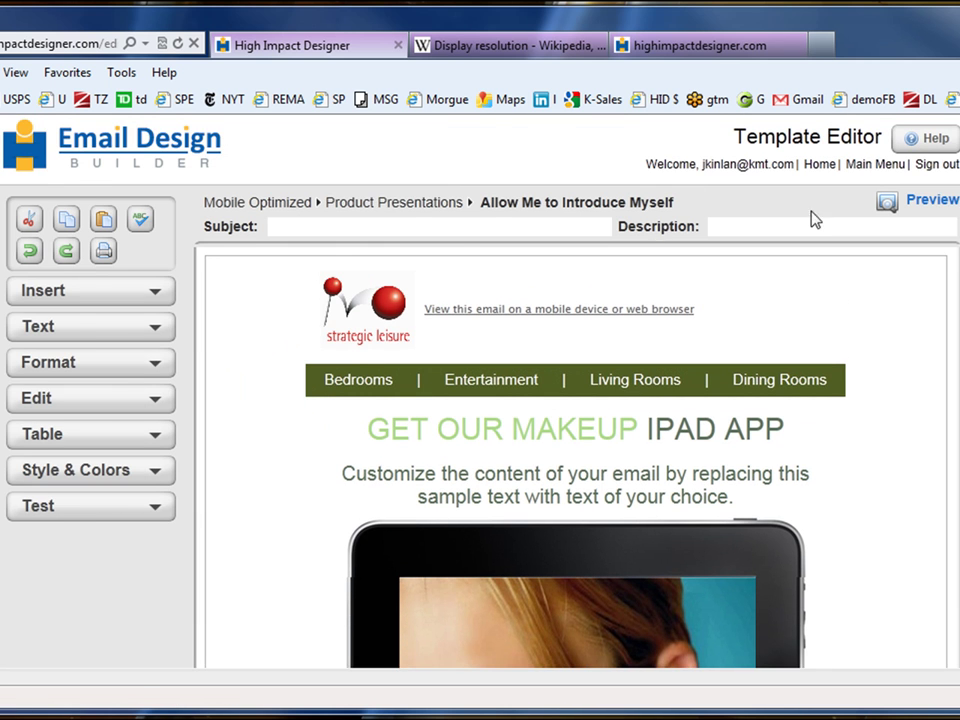
{"action": "left_click", "coordinate": [400, 225]}
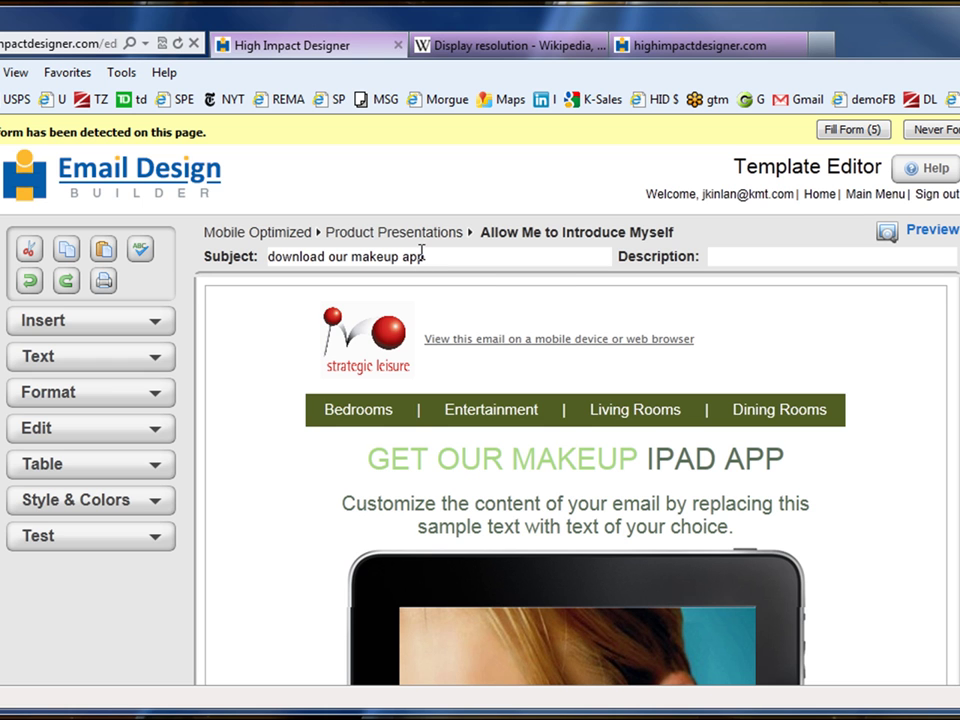
{"action": "scroll", "coordinate": [575, 450], "scroll_direction": "down", "scroll_amount": 5}
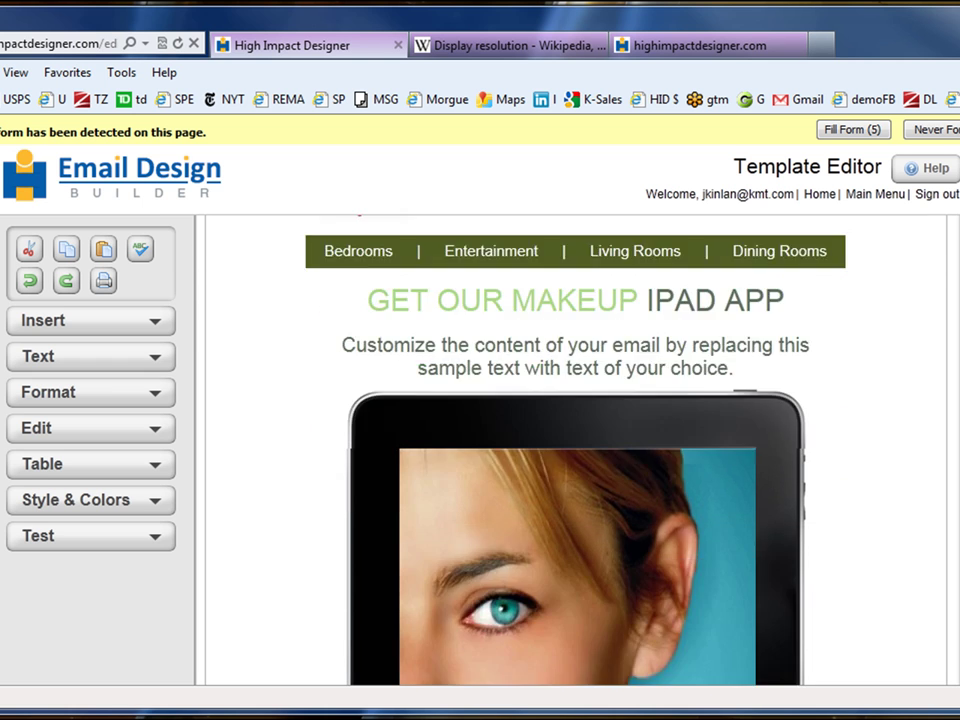
{"action": "left_click", "coordinate": [817, 645]}
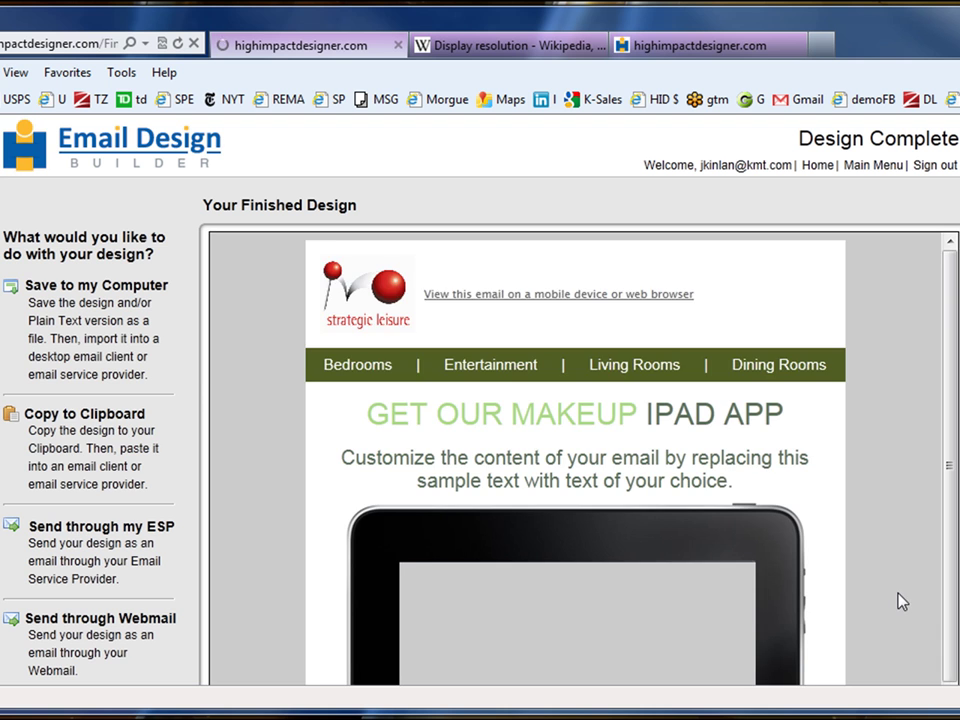
- Send the design through an email service provider, selecting Infusionsoft and continuing
{"action": "scroll", "coordinate": [901, 601], "scroll_direction": "down", "scroll_amount": 5}
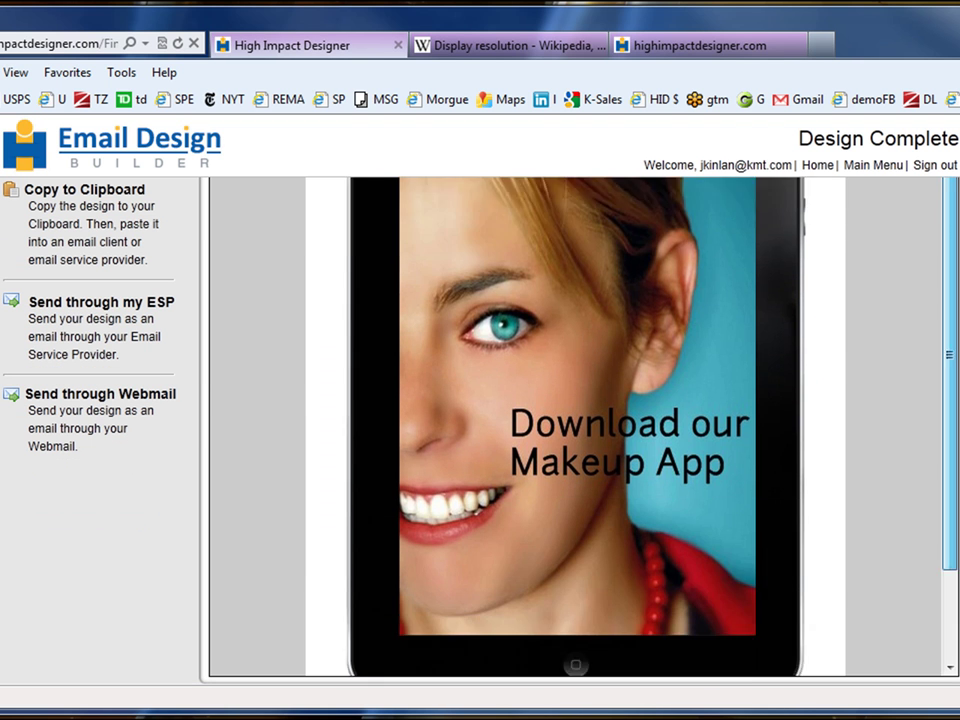
{"action": "scroll", "coordinate": [575, 425], "scroll_direction": "up", "scroll_amount": 3}
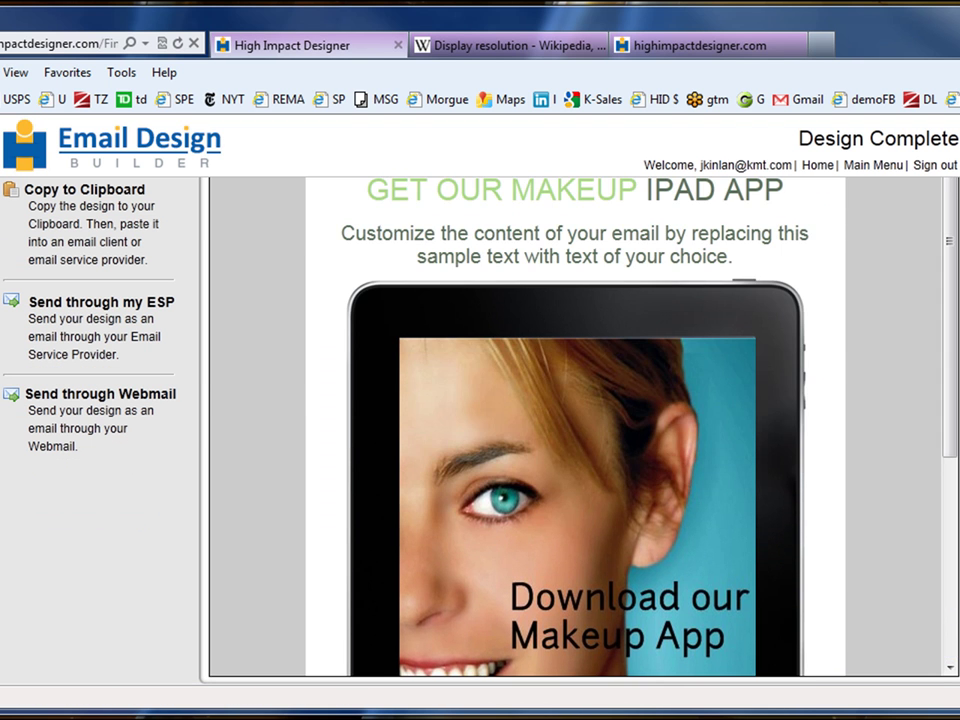
{"action": "scroll", "coordinate": [575, 425], "scroll_direction": "up", "scroll_amount": 2}
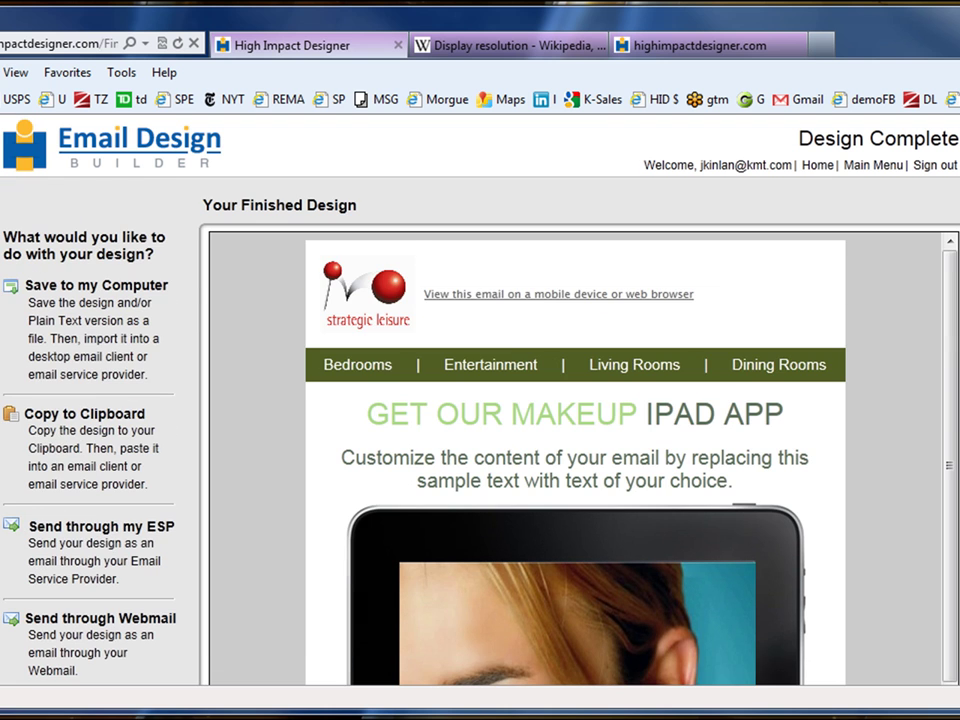
{"action": "left_click", "coordinate": [57, 538]}
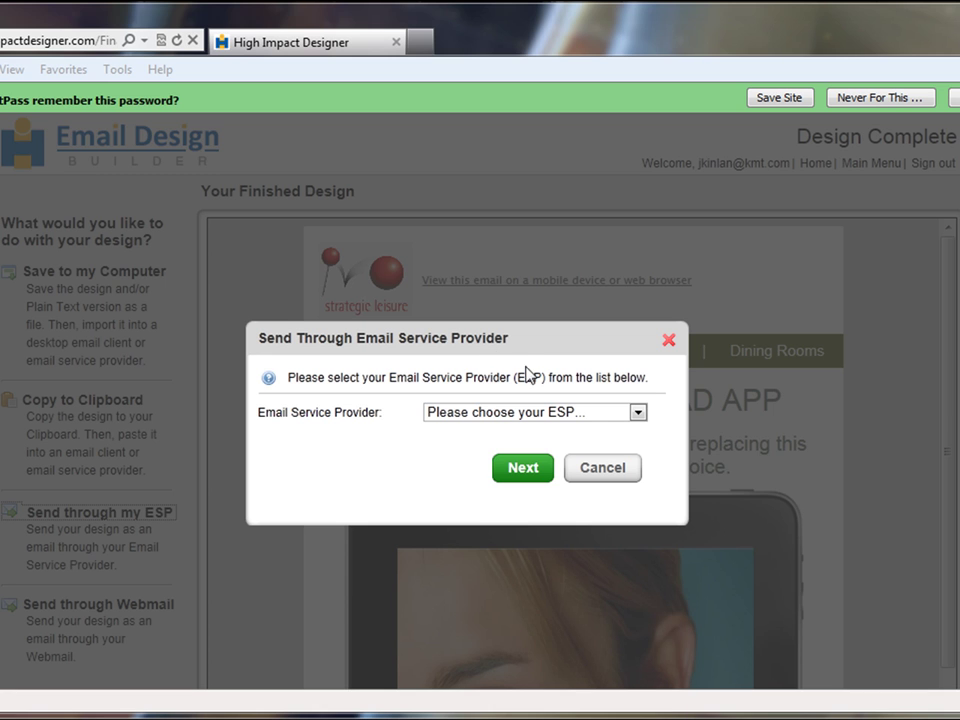
{"action": "left_click", "coordinate": [637, 413]}
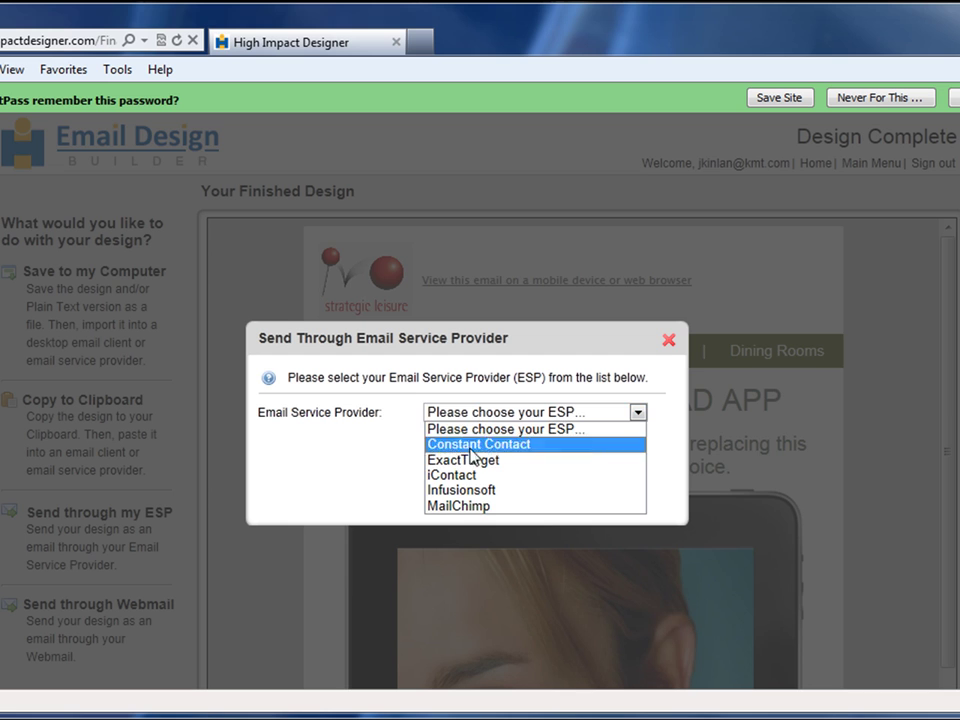
{"action": "left_click", "coordinate": [474, 491]}
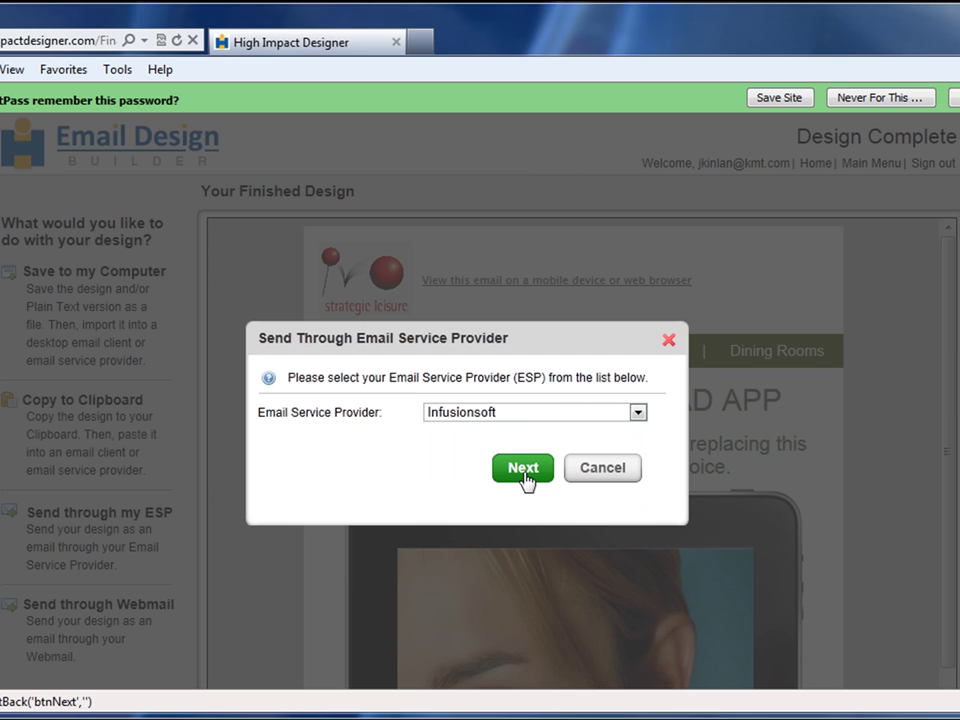
{"action": "left_click", "coordinate": [523, 471]}
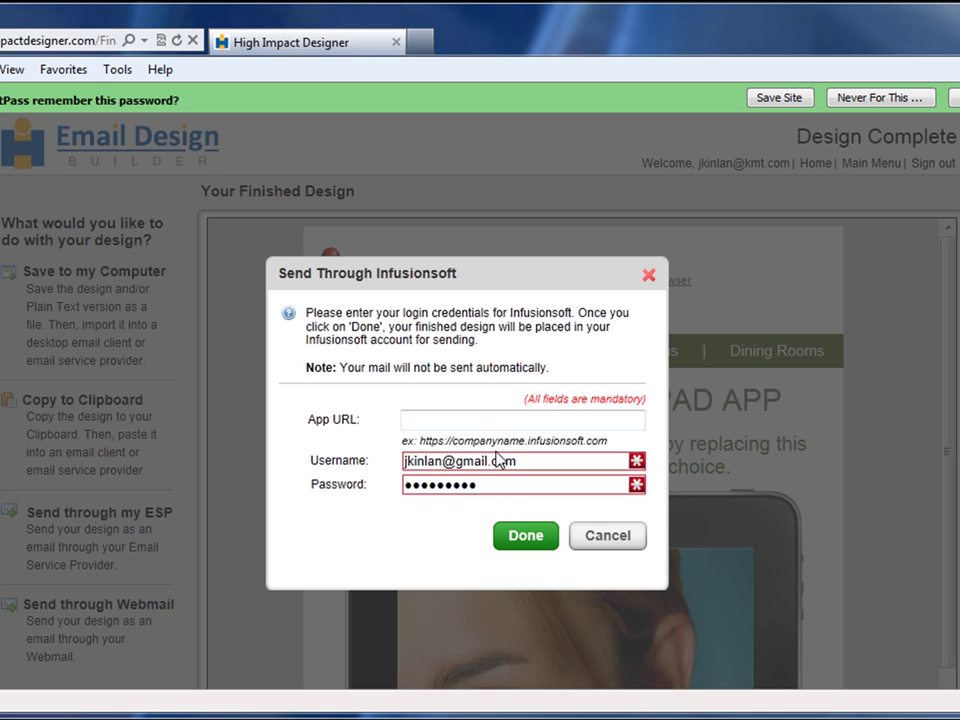
- Paste the Infusionsoft app URL, enter the account username and password, and confirm Email Saved
{"action": "left_click", "coordinate": [448, 421]}
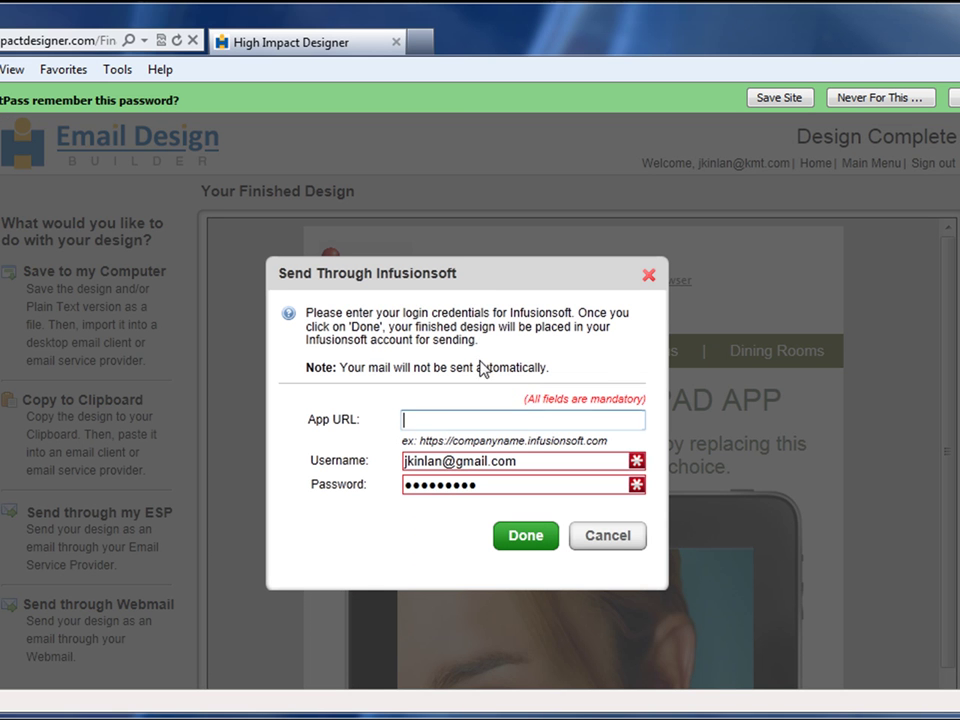
{"action": "key", "text": "ctrl+v"}
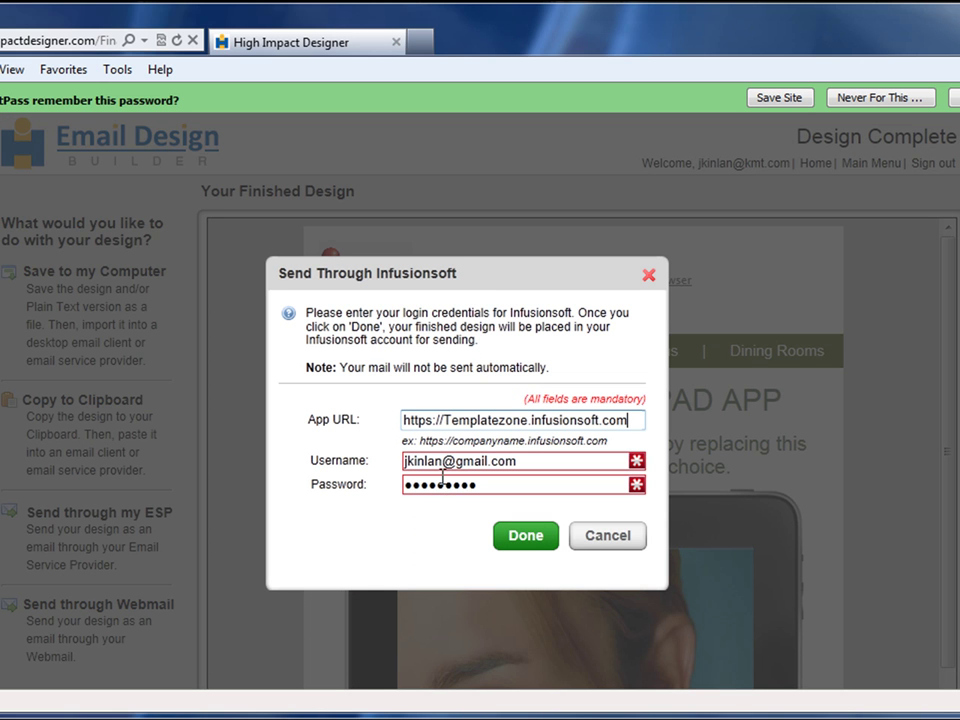
{"action": "key", "text": "Tab"}
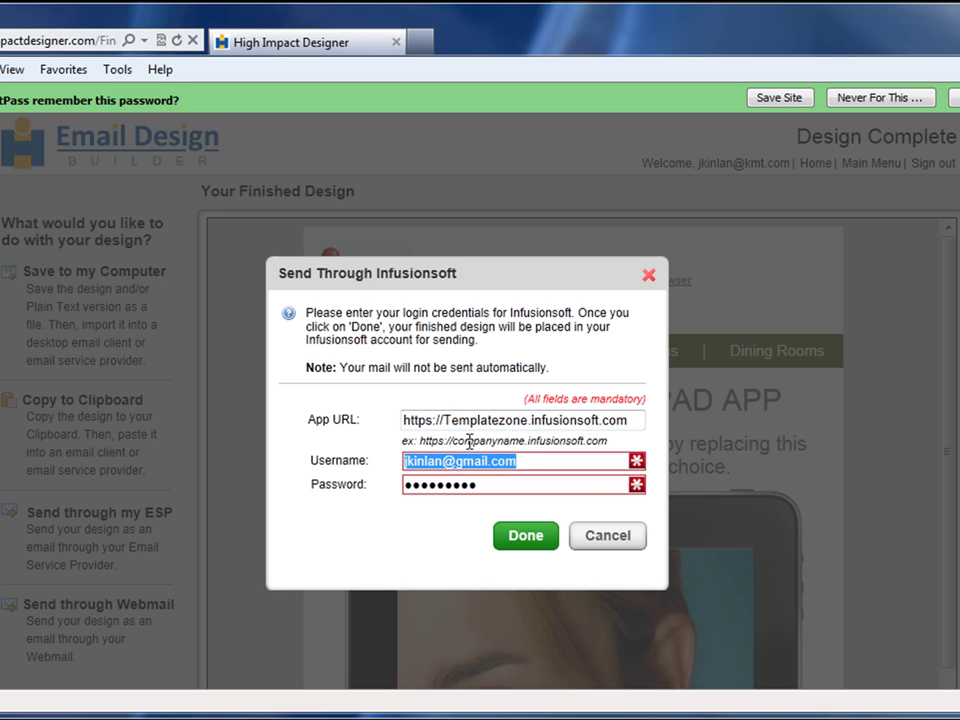
{"action": "type", "text": "Robert"}
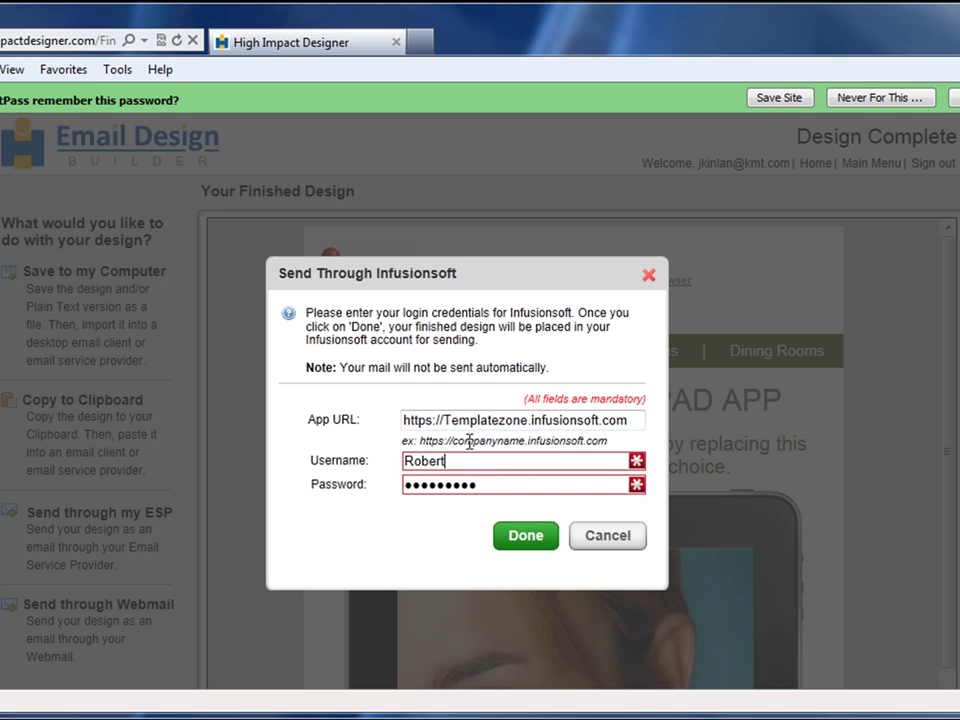
{"action": "key", "text": "Tab"}
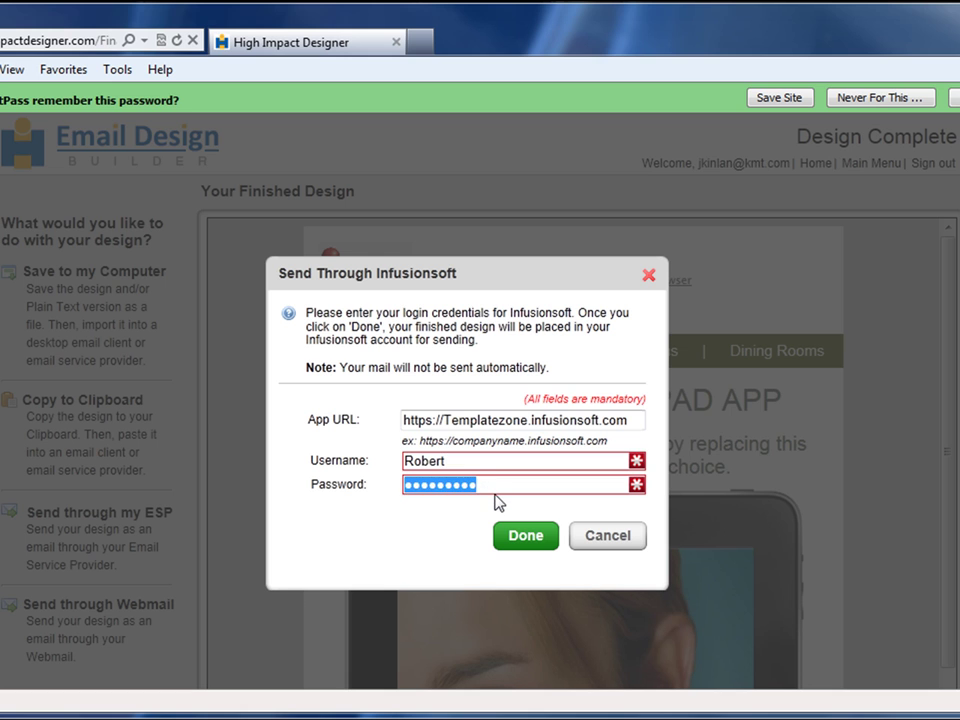
{"action": "type", "text": "pass"}
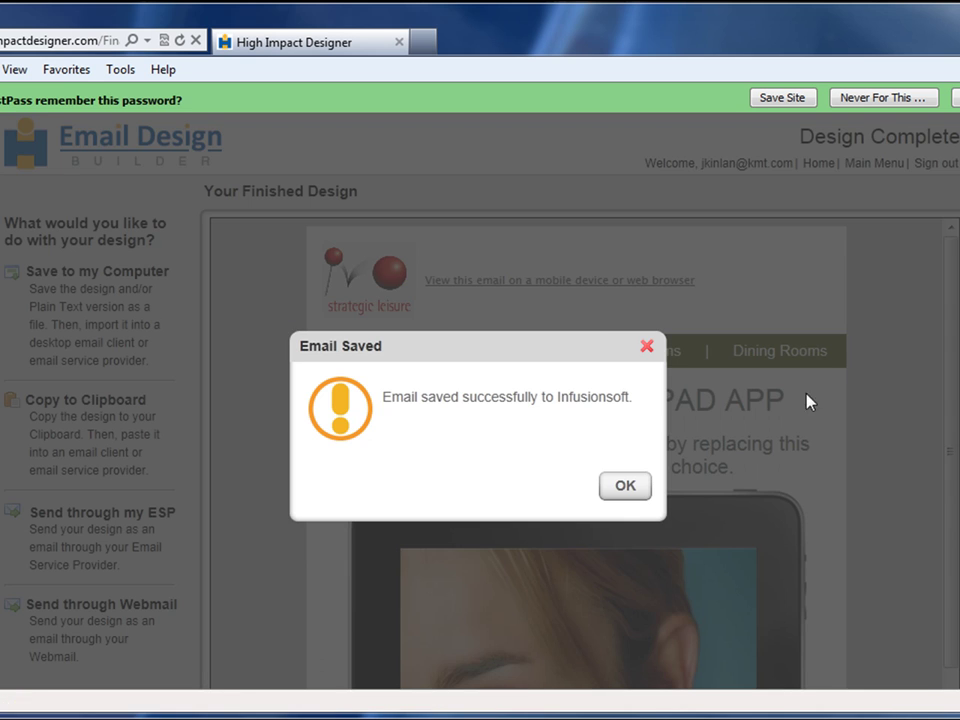
{"action": "left_click", "coordinate": [625, 486]}
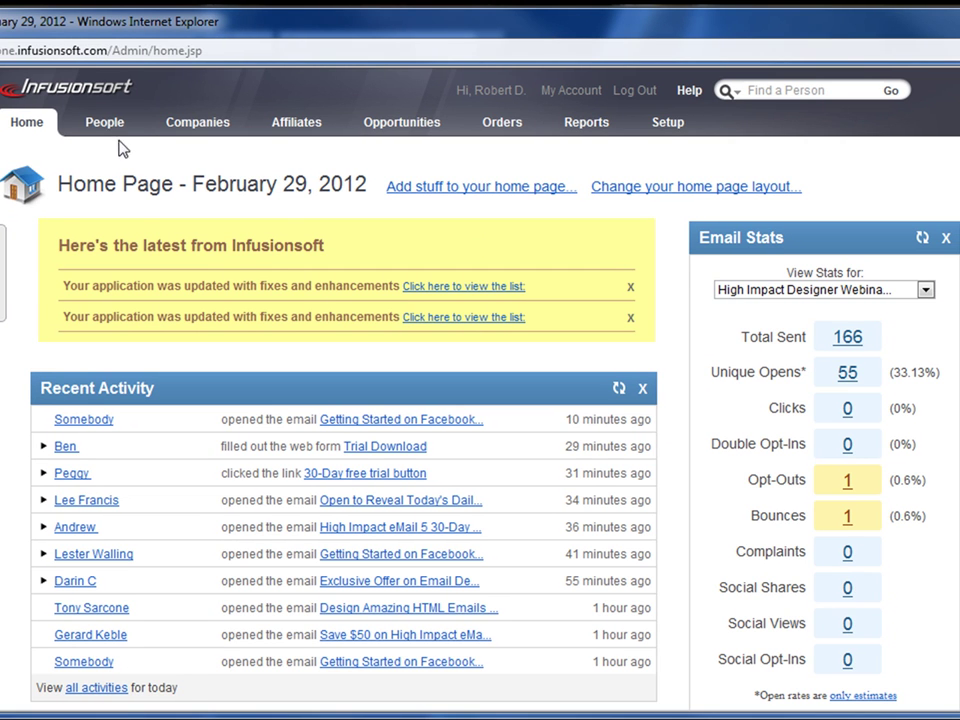
- Resume the saved email broadcast draft via People > Send a Broadcast and accept its recipient
{"action": "mouse_move", "coordinate": [113, 133]}
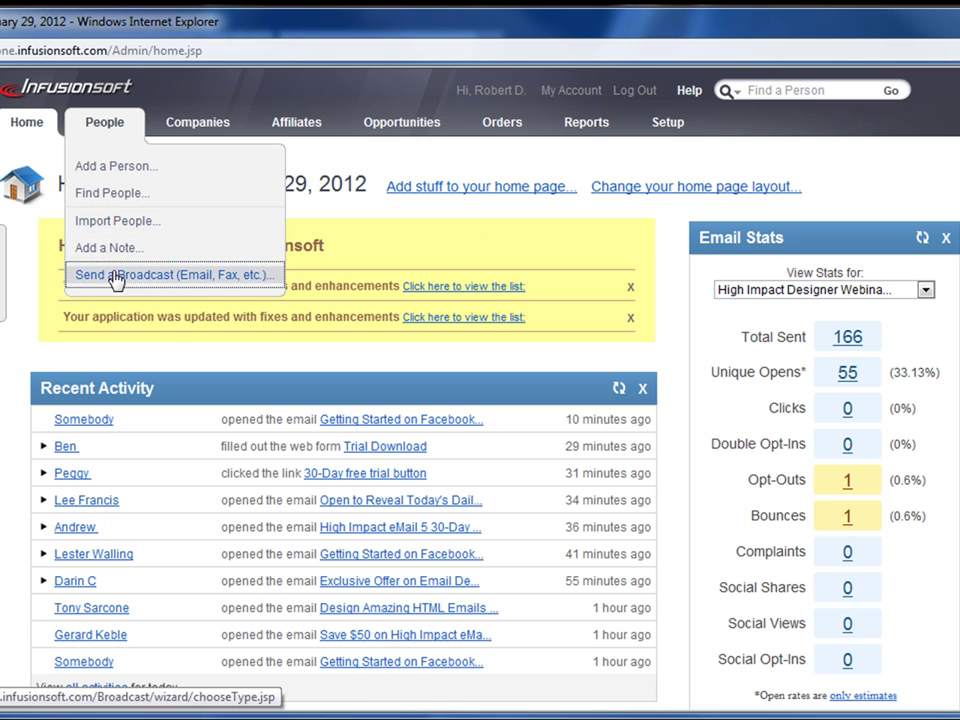
{"action": "left_click", "coordinate": [117, 275]}
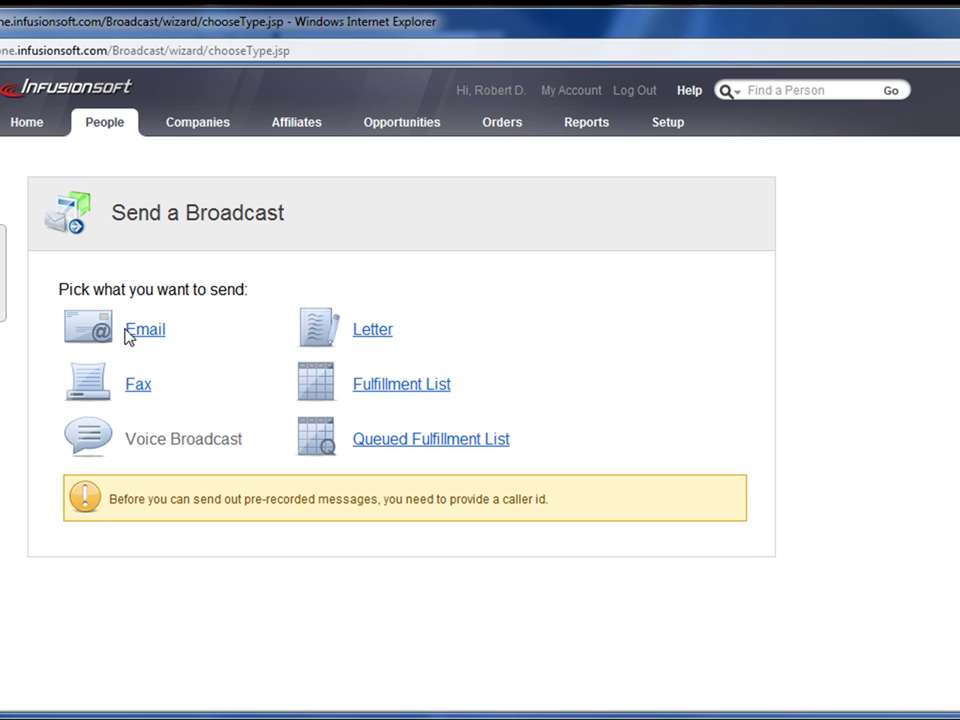
{"action": "left_click", "coordinate": [144, 333]}
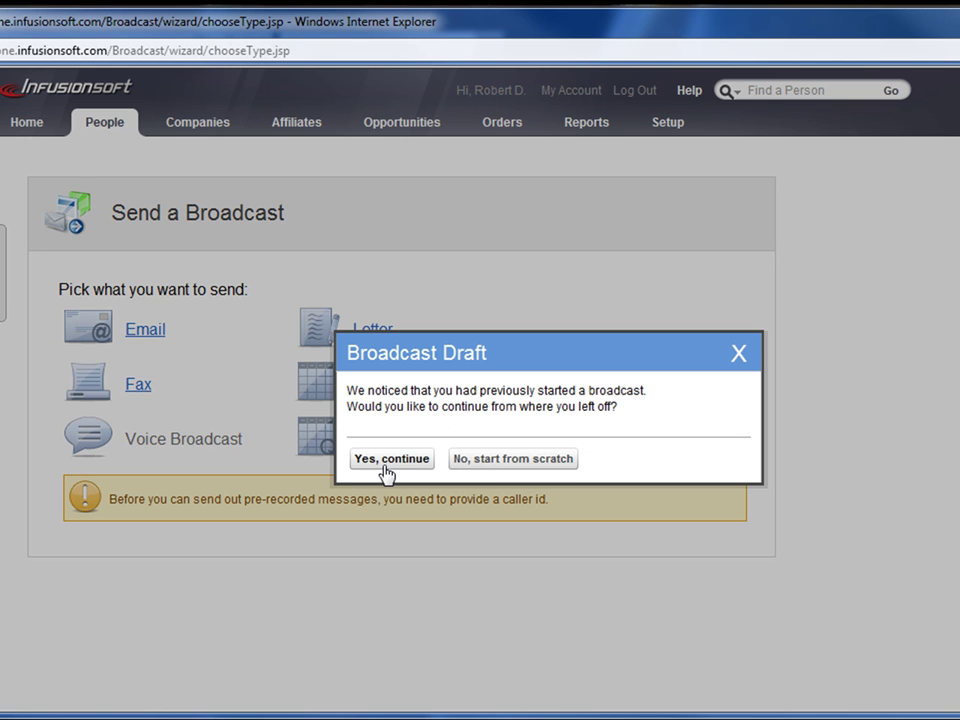
{"action": "left_click", "coordinate": [388, 460]}
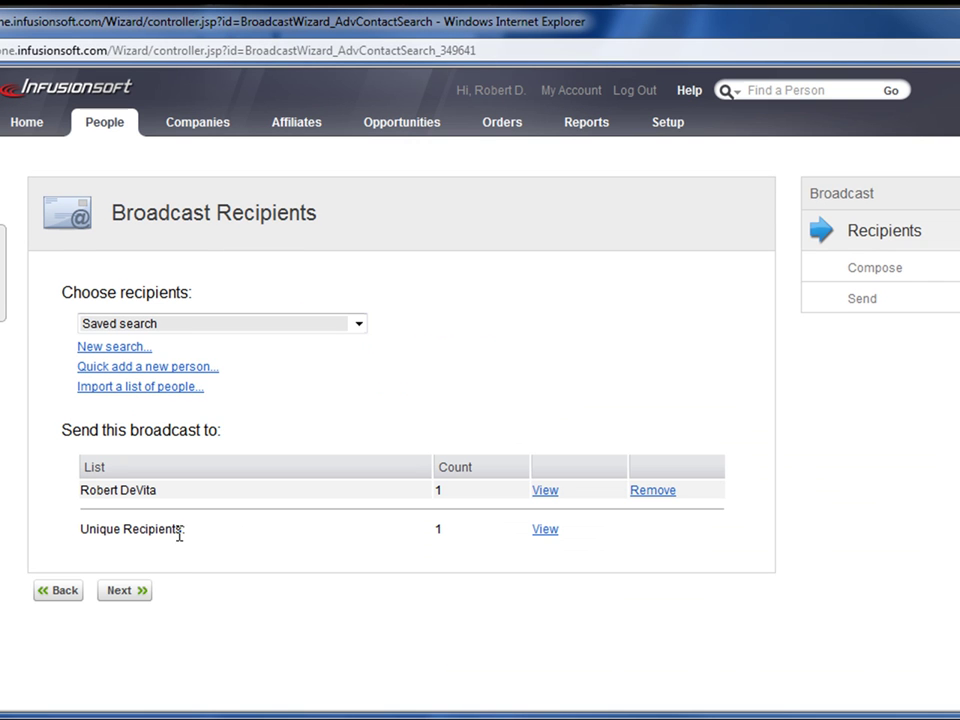
{"action": "left_click", "coordinate": [124, 592]}
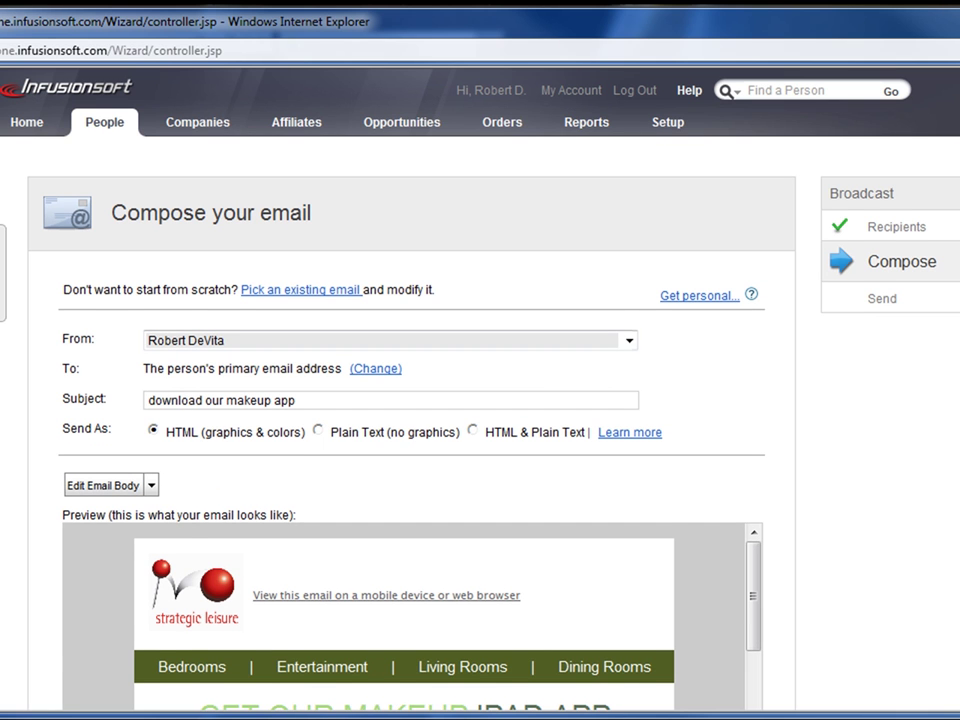
- Review the makeup-app email's Compose preview and send a test copy
{"action": "scroll", "coordinate": [480, 400], "scroll_direction": "down", "scroll_amount": 8}
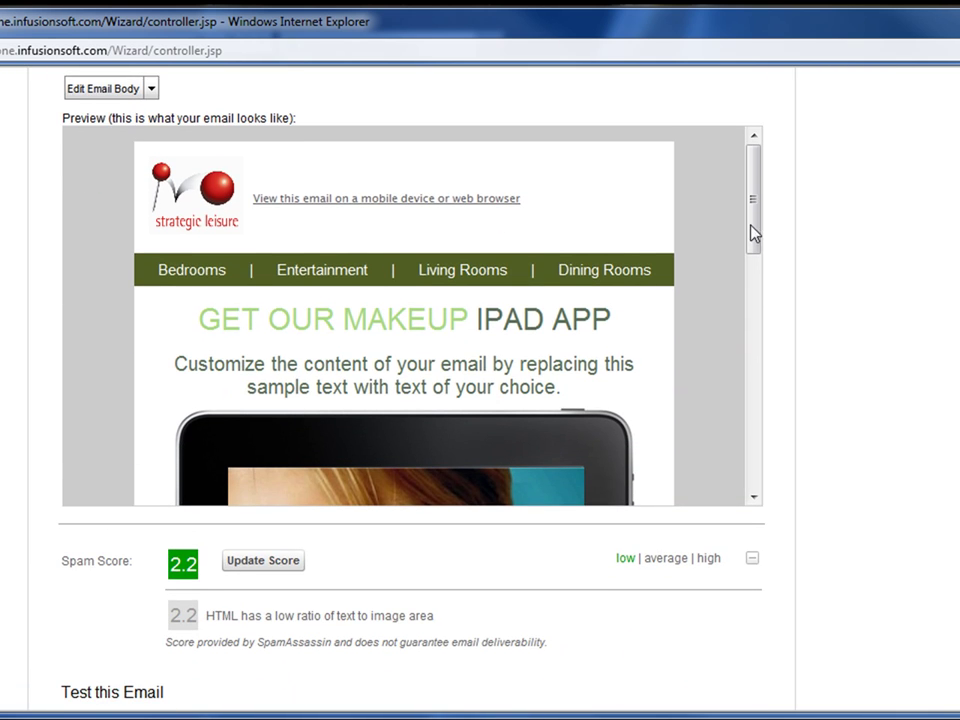
{"action": "left_click_drag", "start_coordinate": [765, 199], "coordinate": [776, 163]}
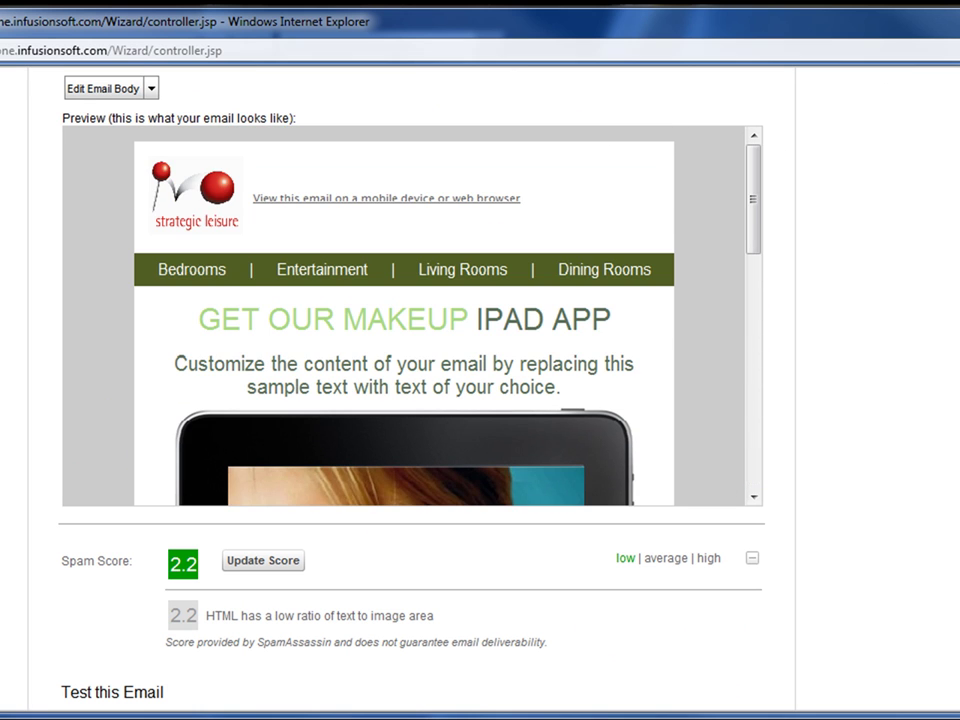
{"action": "scroll", "coordinate": [410, 400], "scroll_direction": "down", "scroll_amount": 3}
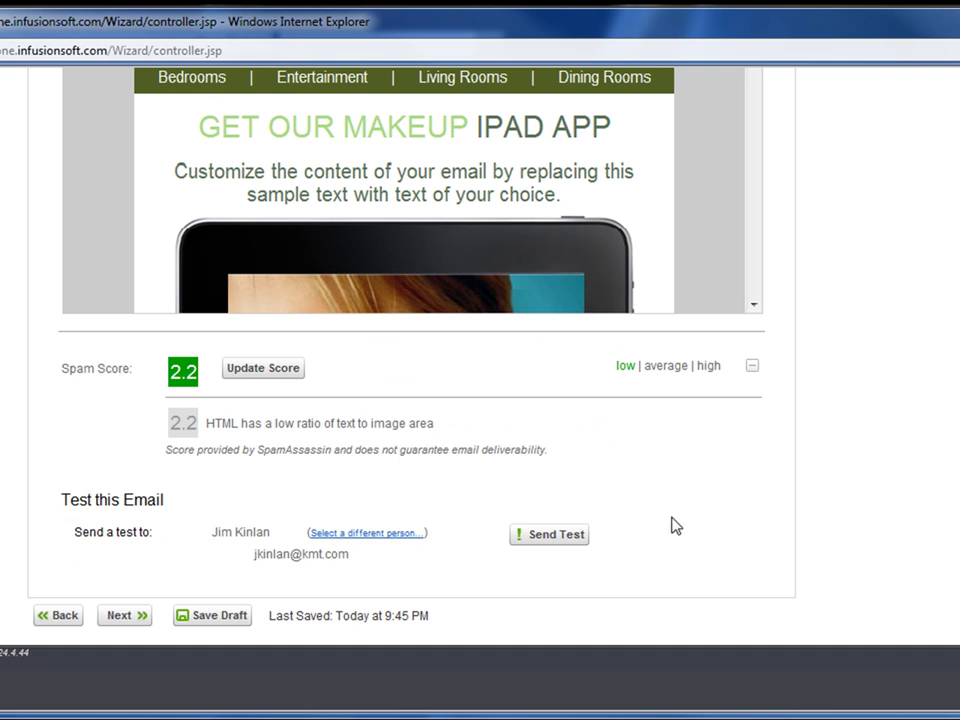
{"action": "left_click", "coordinate": [557, 537]}
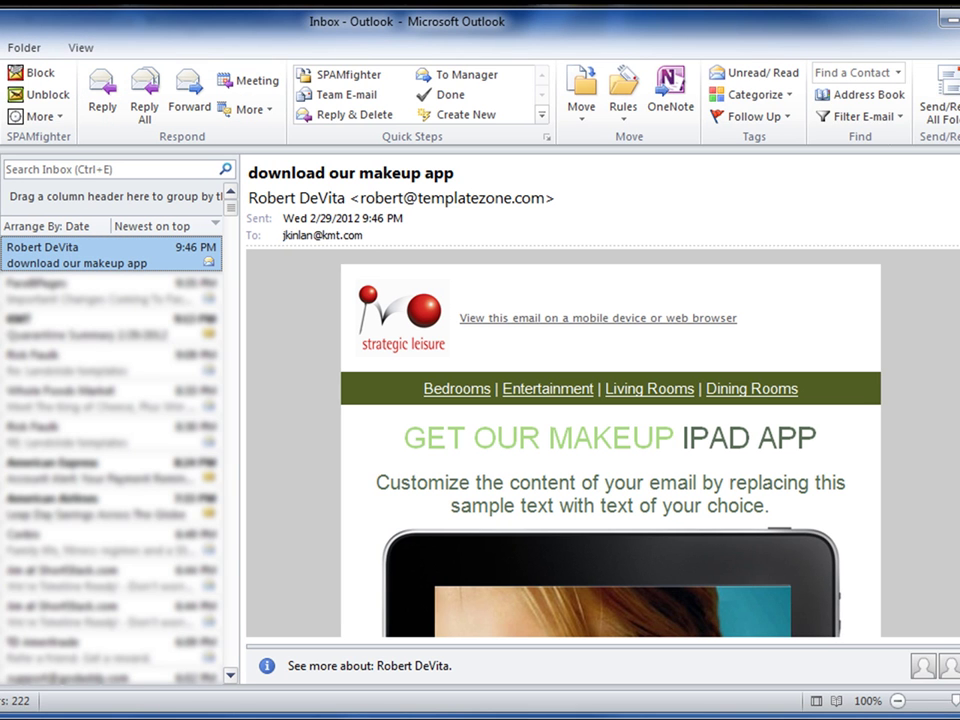
{"action": "scroll", "coordinate": [610, 450], "scroll_direction": "down", "scroll_amount": 5}
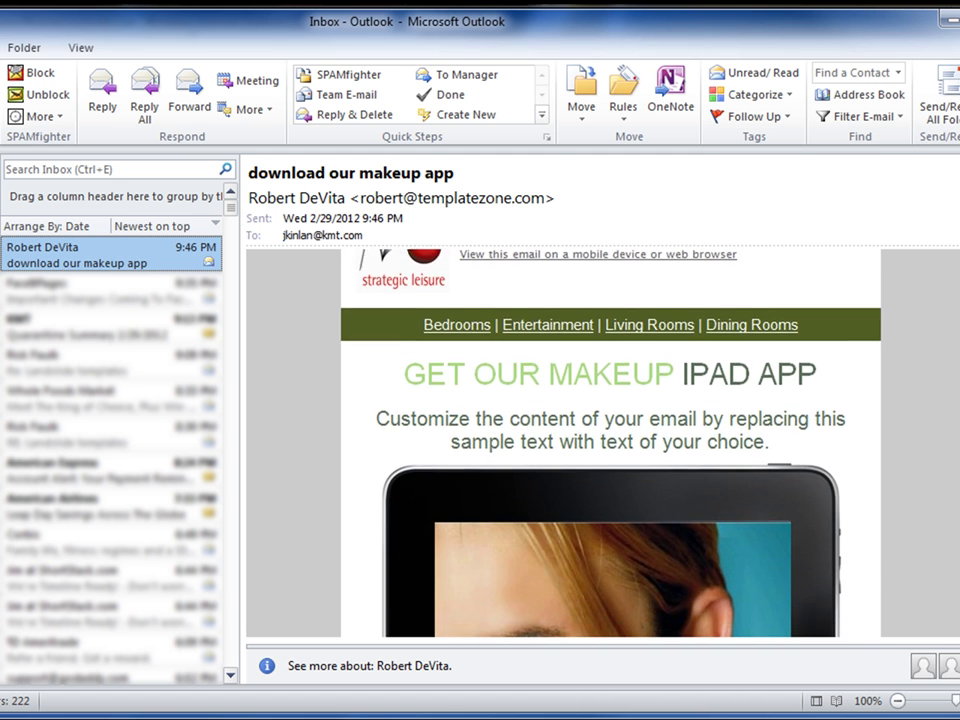
{"action": "scroll", "coordinate": [610, 450], "scroll_direction": "down", "scroll_amount": 10}
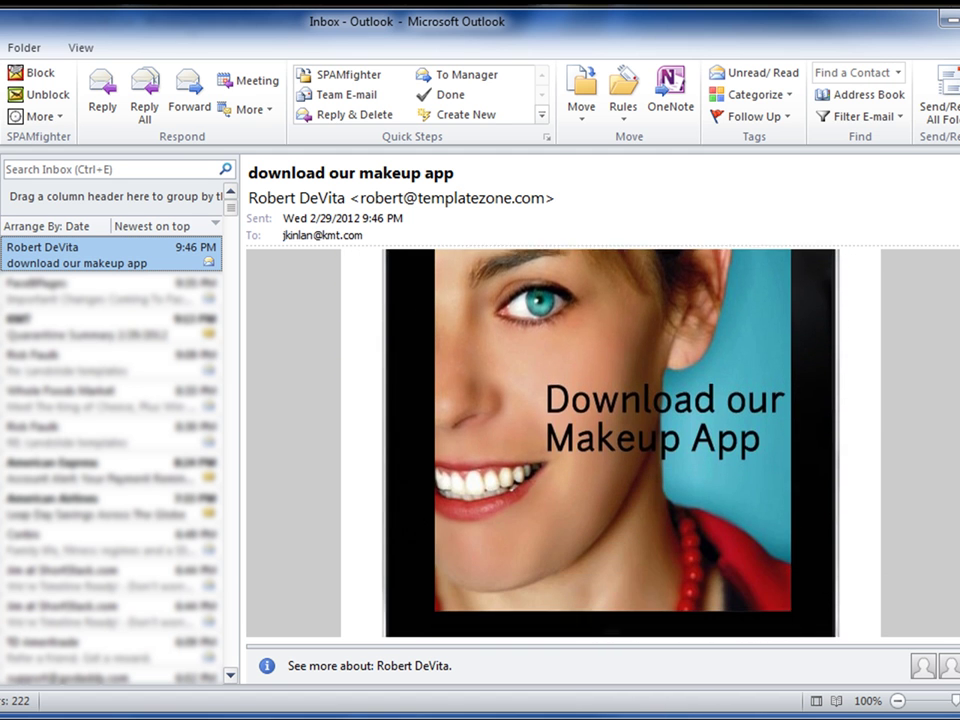
{"action": "scroll", "coordinate": [610, 450], "scroll_direction": "down", "scroll_amount": 3}
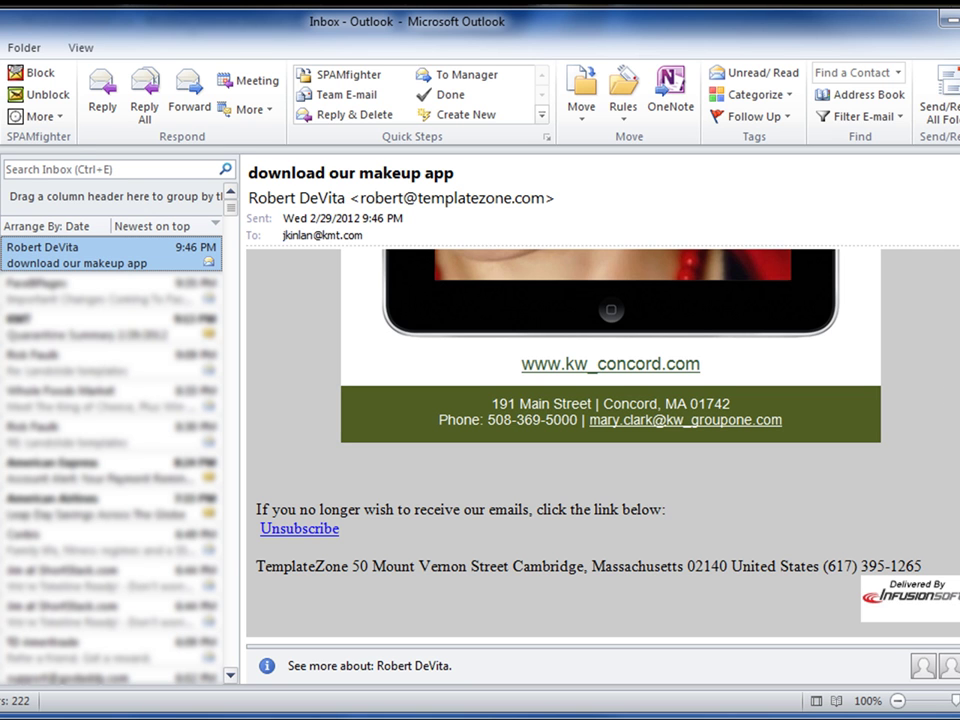
{"action": "scroll", "coordinate": [610, 440], "scroll_direction": "up", "scroll_amount": 15}
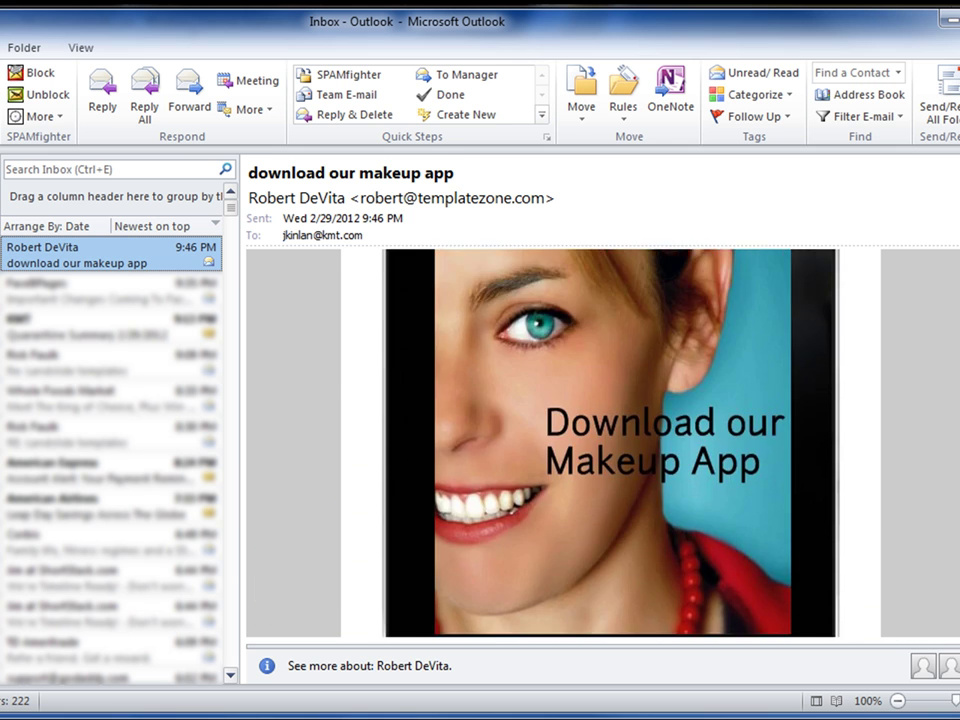